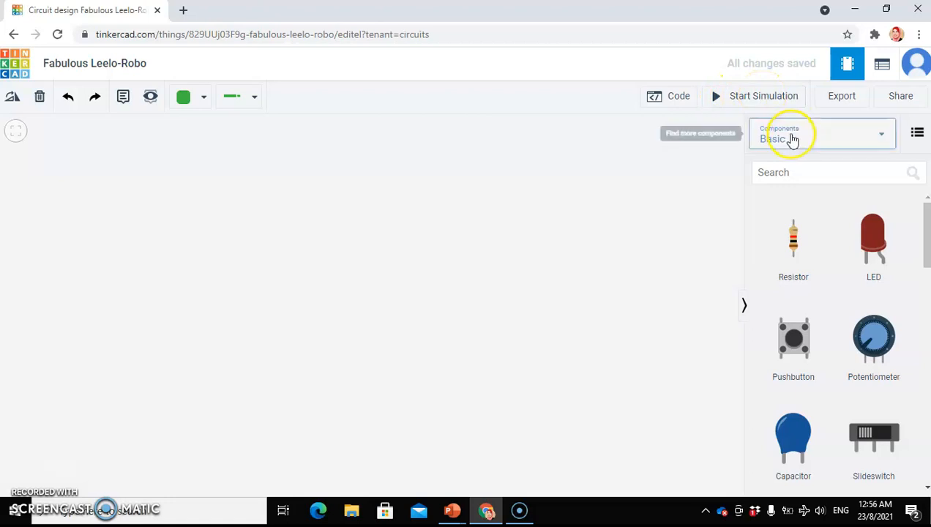
Look through the basic components list, from the batteries and boards down to the sensors and multimeter.
scroll(871, 293, "down", 10)
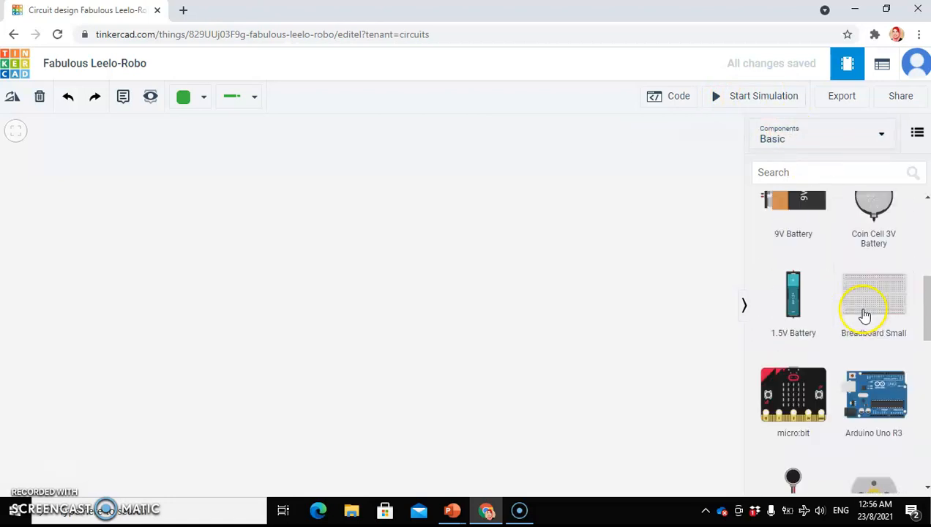
scroll(865, 315, "down", 3)
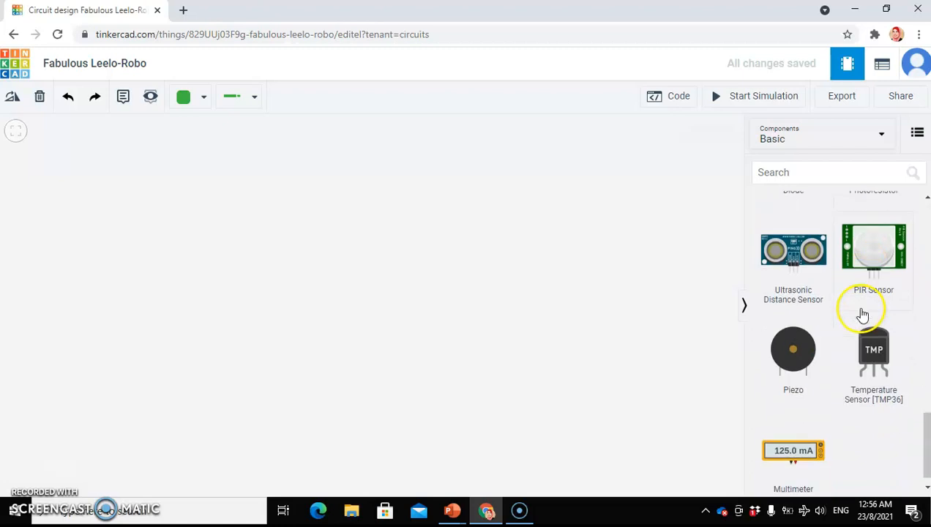
scroll(862, 310, "up", 12)
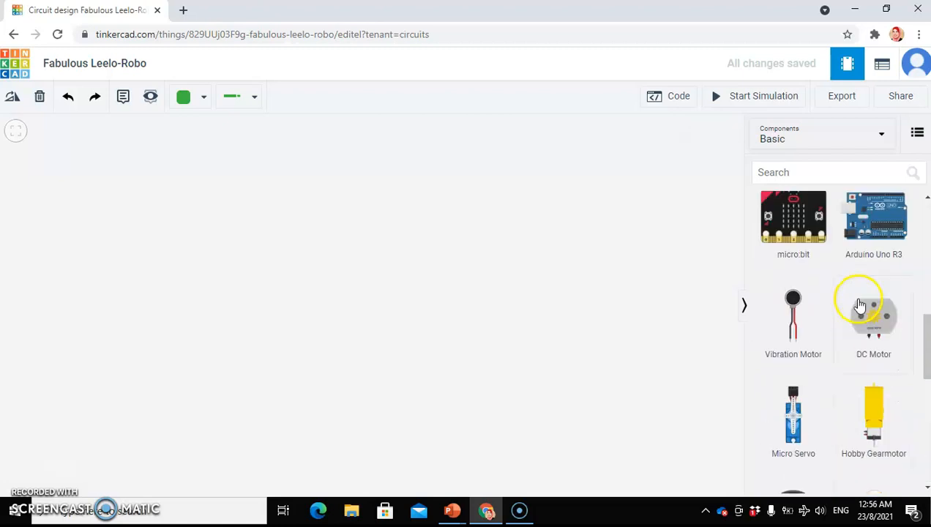
scroll(853, 292, "down", 3)
scroll(843, 295, "down", 5)
scroll(848, 293, "up", 3)
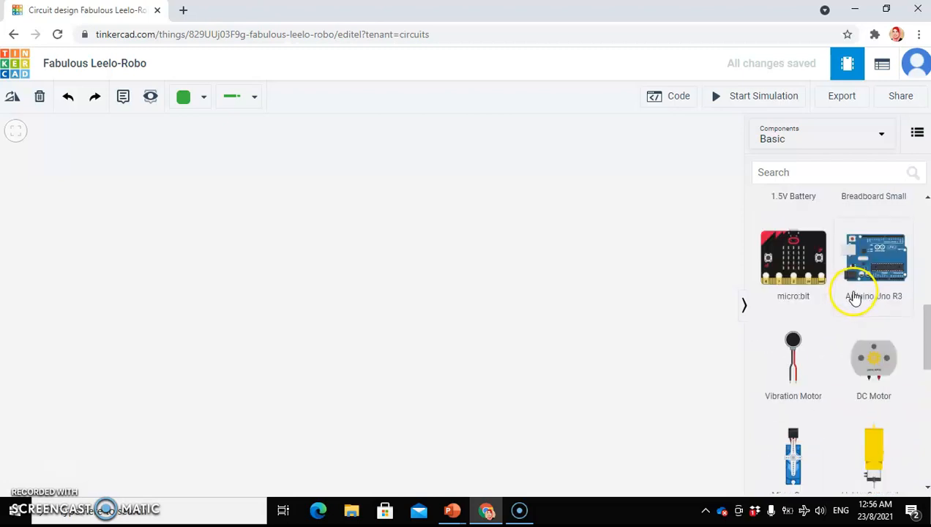
scroll(855, 292, "up", 1)
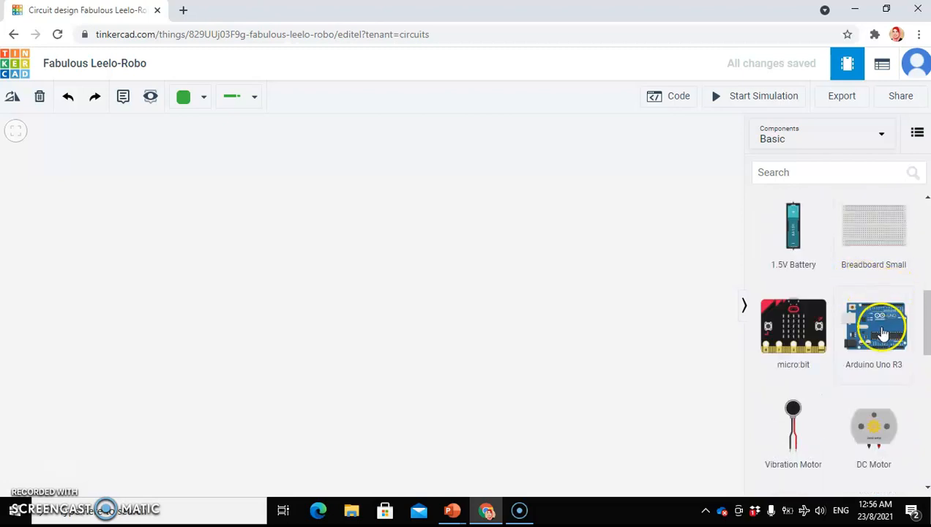
Place an Arduino Uno R3 in the empty circuit and delete it again, accepting the loss of its code.
left_click_drag(880, 330, 379, 314)
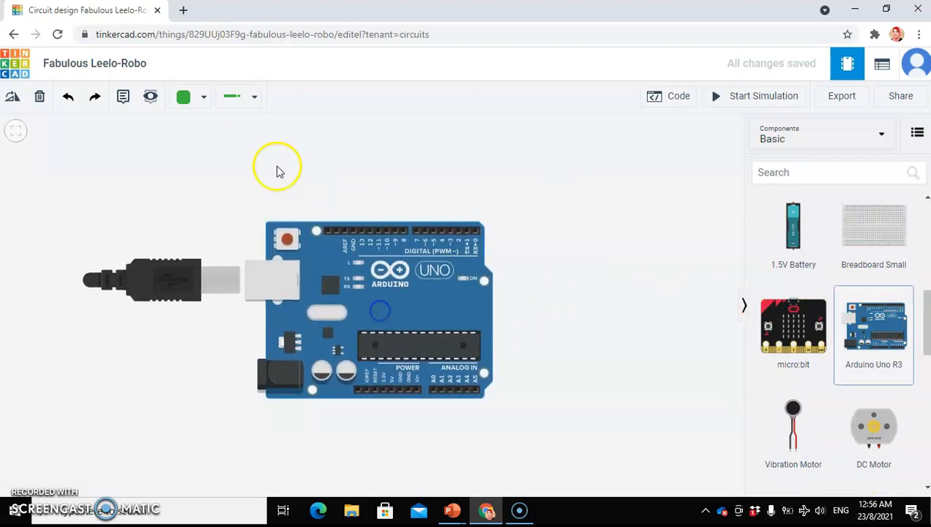
left_click(40, 96)
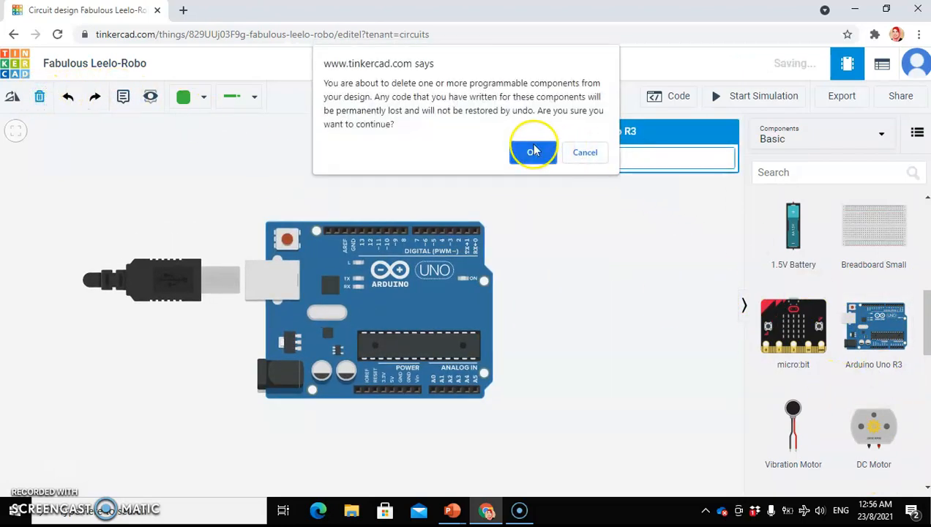
left_click(533, 152)
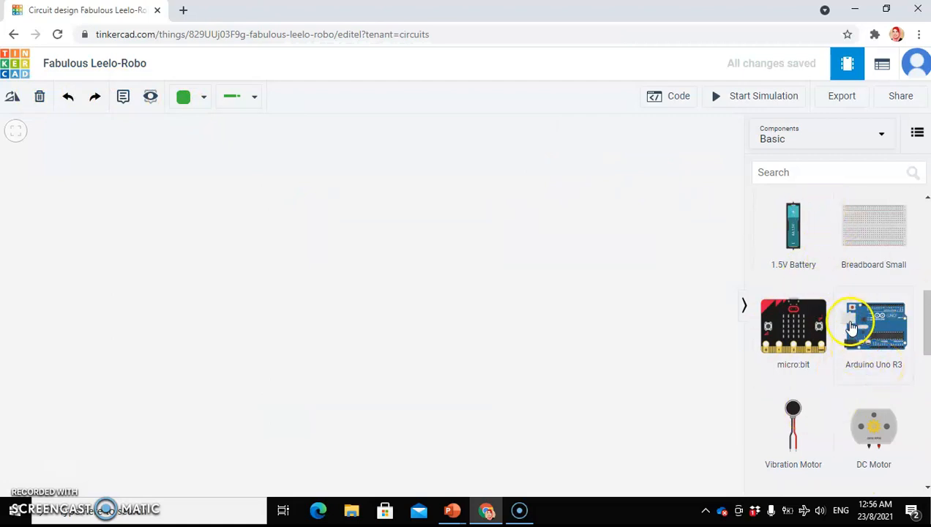
Place an Arduino Uno R3 in the empty workspace and shift it slightly up and to the left.
left_click_drag(856, 341, 332, 288)
scroll(332, 293, "up", 3)
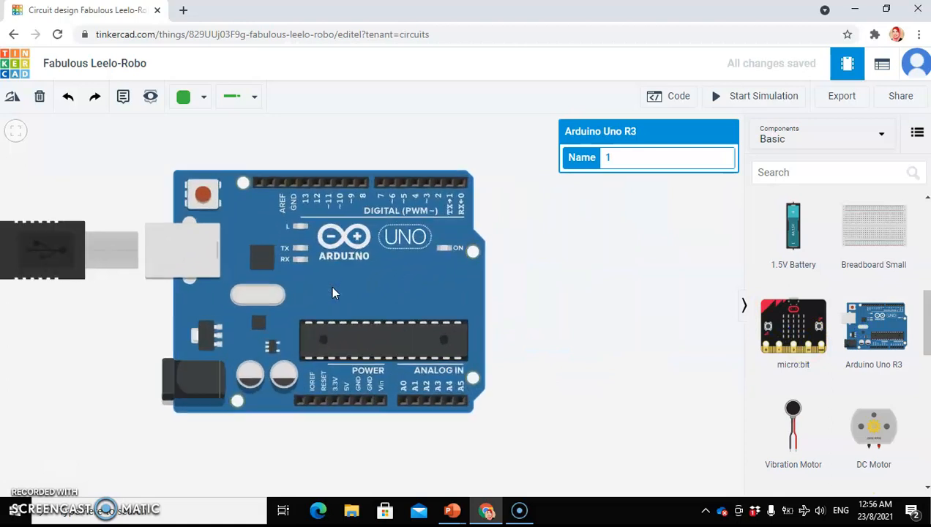
scroll(325, 311, "down", 5)
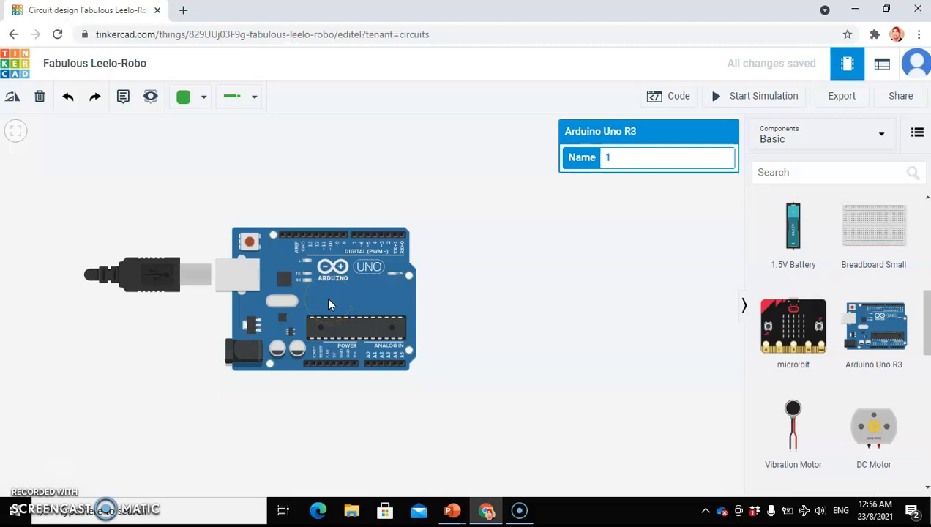
left_click_drag(327, 300, 304, 280)
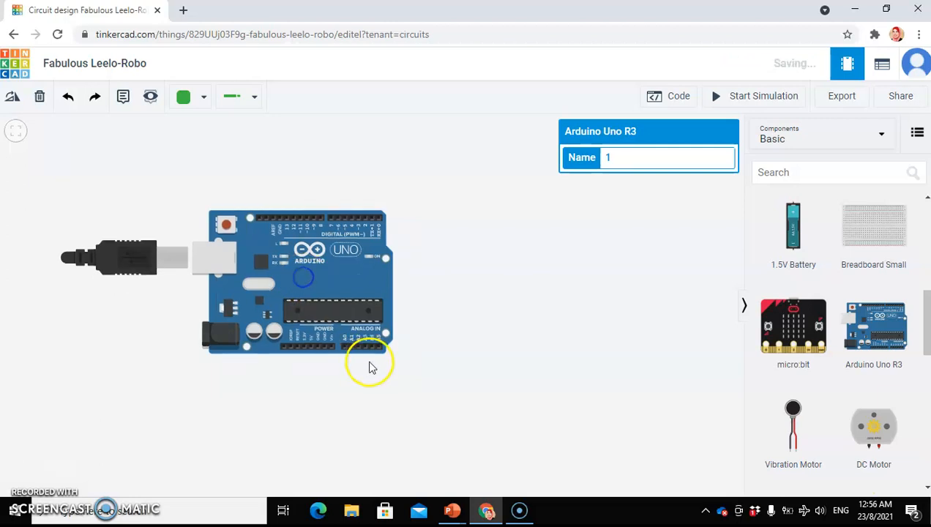
Place a small breadboard just to the right of the Arduino Uno R3, without overlapping it.
scroll(357, 365, "up", 2)
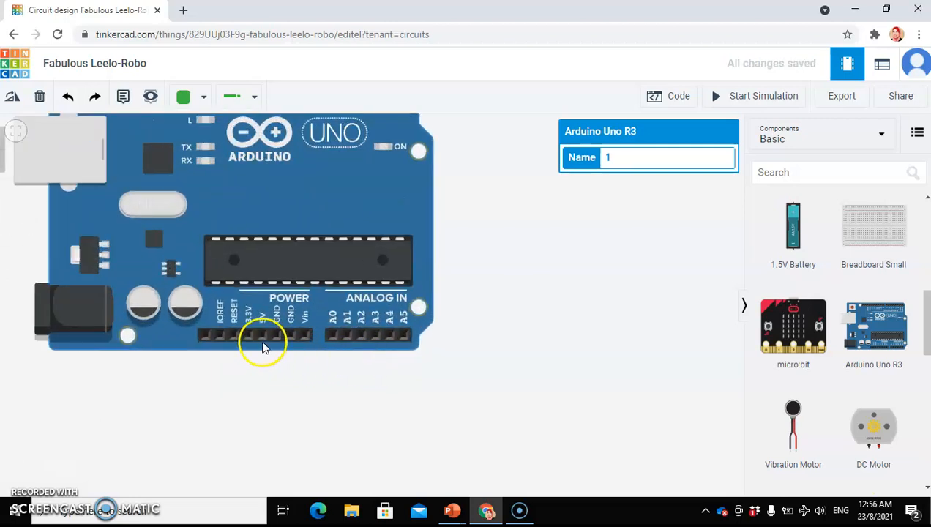
scroll(264, 348, "up", 1)
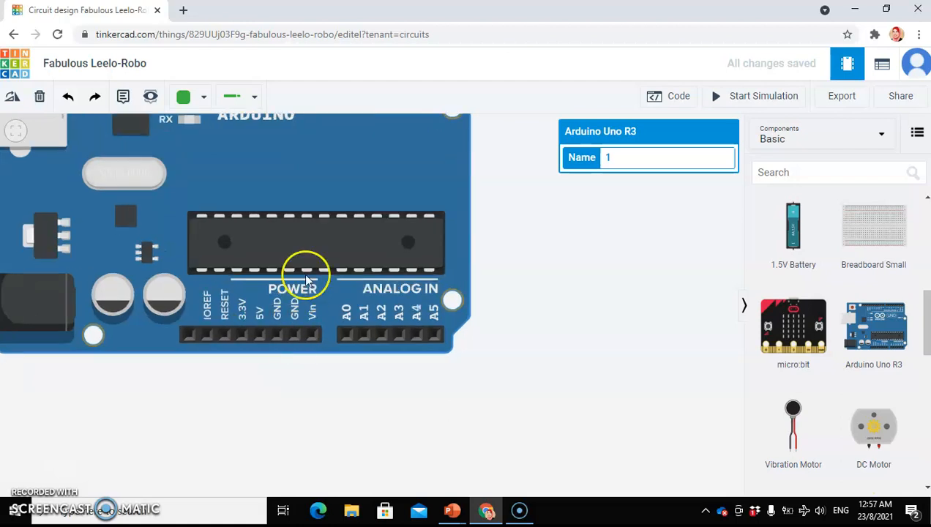
scroll(305, 274, "down", 5)
left_click_drag(501, 235, 487, 349)
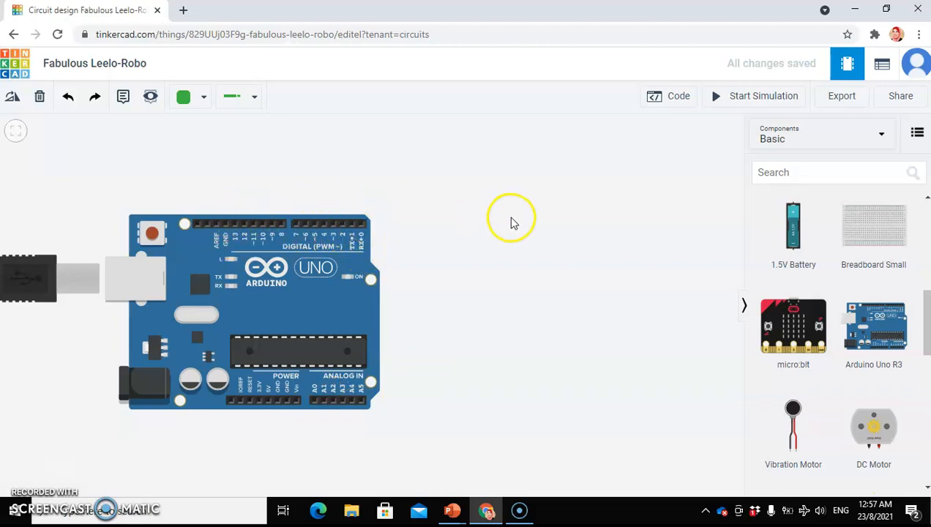
scroll(515, 207, "down", 1)
left_click_drag(862, 230, 495, 303)
left_click_drag(464, 276, 561, 307)
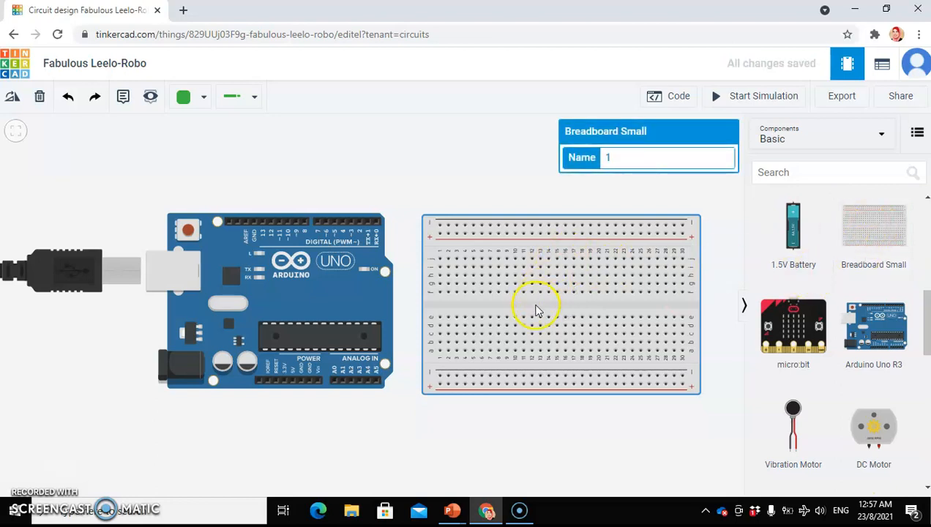
Try arranging the breadboard above the Arduino and return the two boards to side by side, Arduino on the left.
left_click_drag(308, 295, 464, 402)
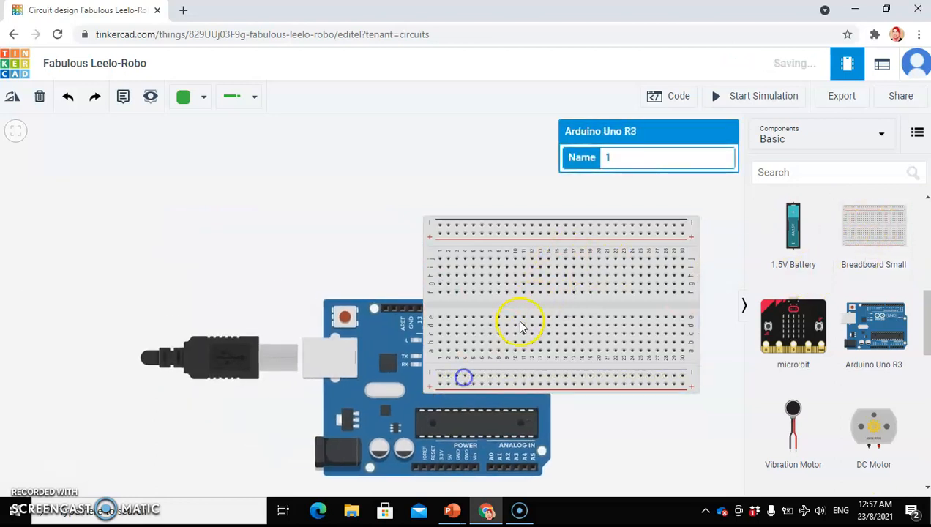
left_click_drag(517, 301, 405, 198)
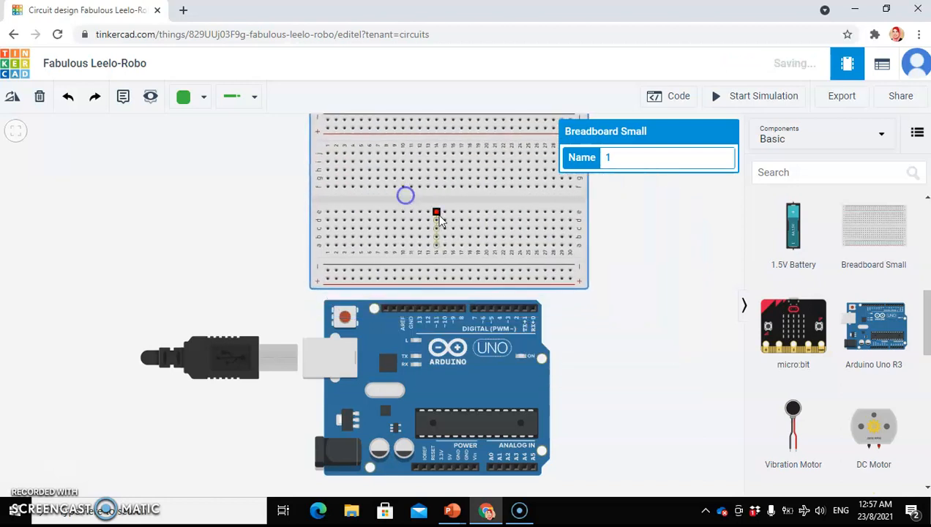
left_click_drag(509, 384, 364, 270)
left_click(426, 199)
left_click_drag(426, 198, 549, 268)
left_click(565, 380)
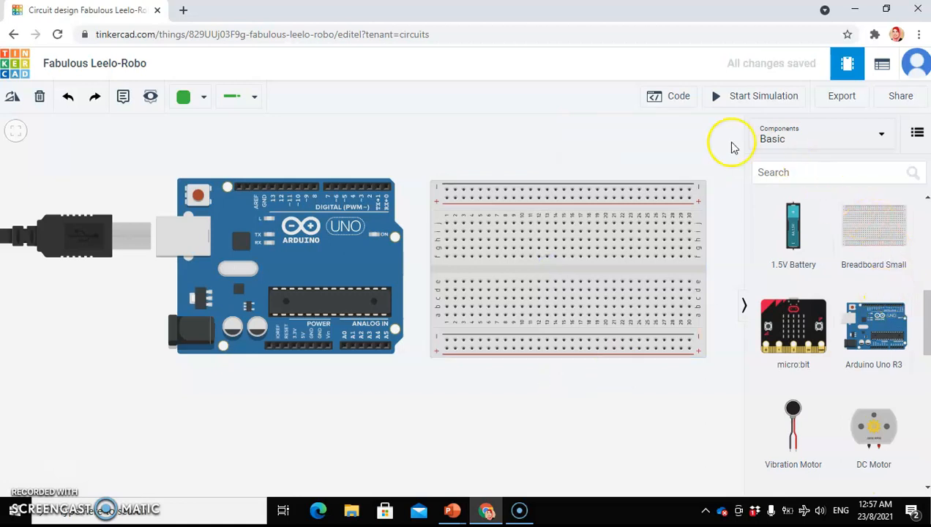
Add a red LED and a resistor in the free space below the breadboard, with the resistor right of the LED.
scroll(876, 322, "down", 4)
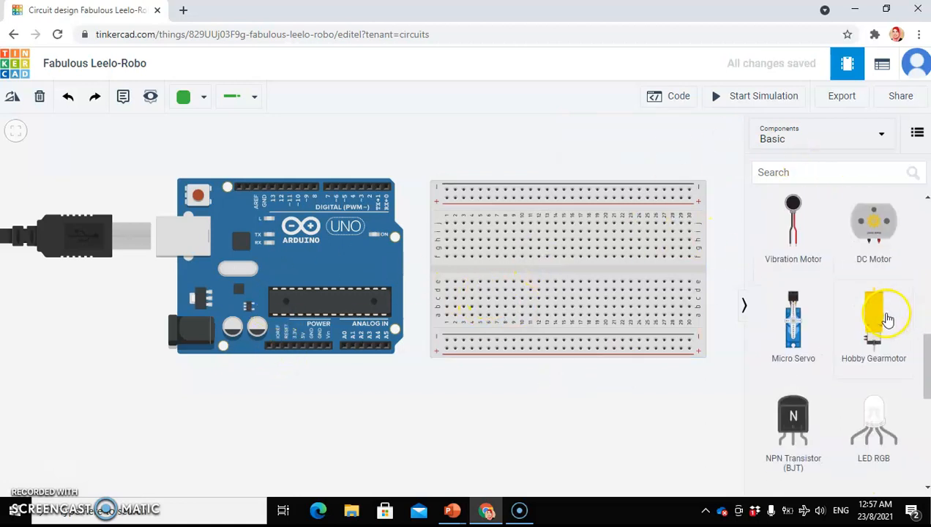
scroll(877, 336, "down", 1)
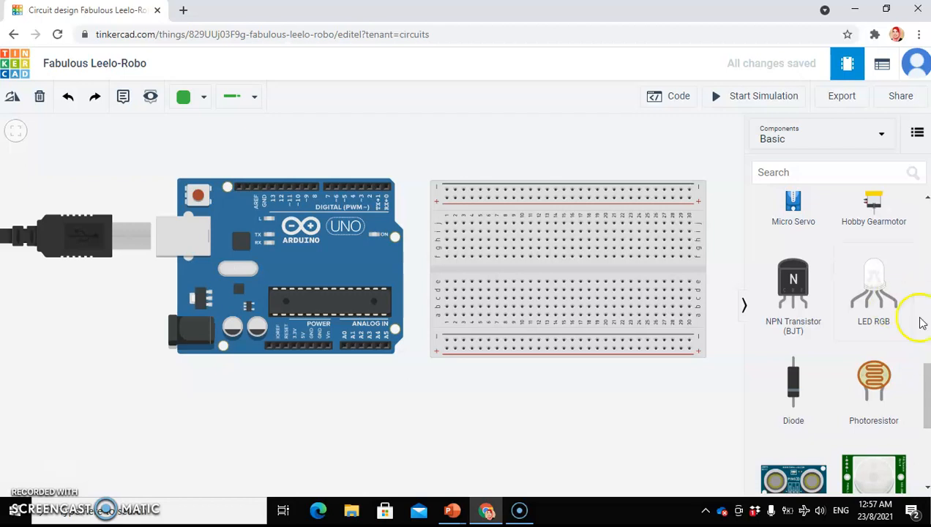
scroll(821, 316, "up", 6)
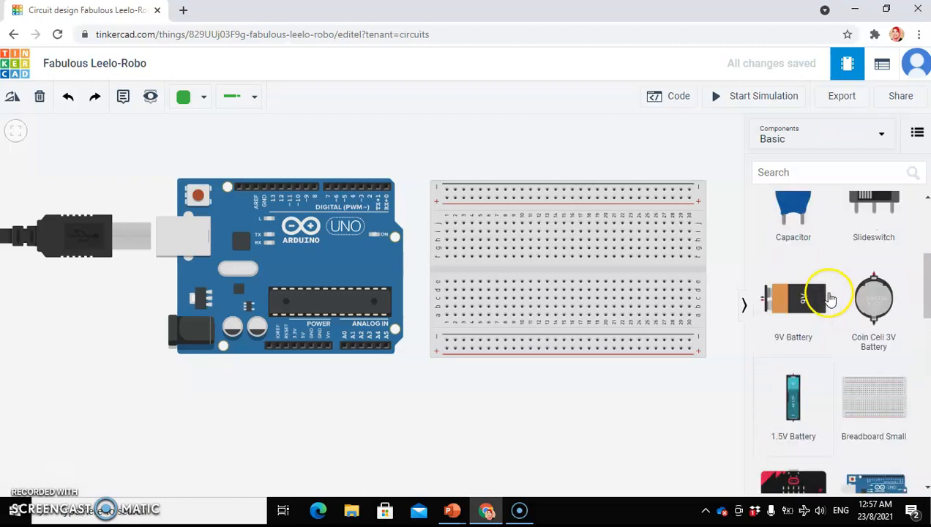
scroll(829, 298, "up", 1)
scroll(827, 288, "up", 6)
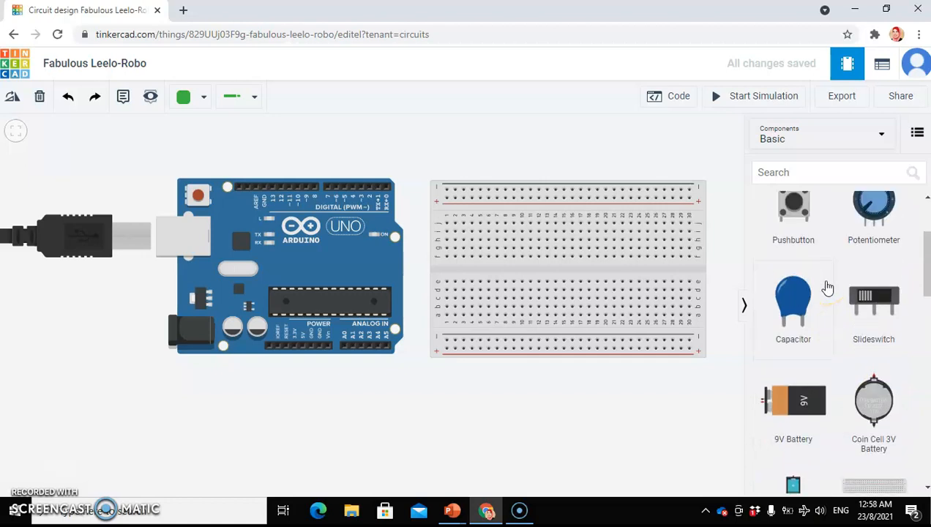
left_click_drag(867, 260, 437, 420)
left_click_drag(794, 241, 487, 414)
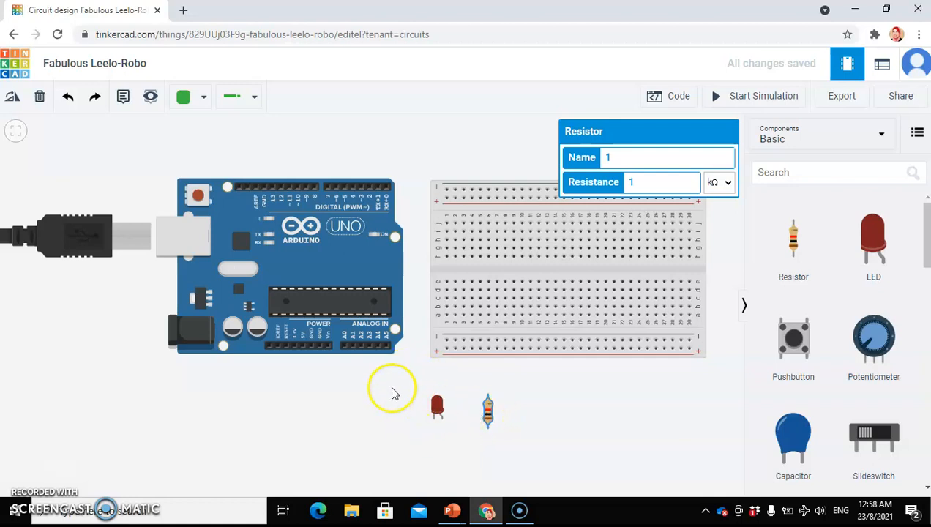
Inspect the LED's name field and available colour options, leaving its colour as red.
left_click(437, 410)
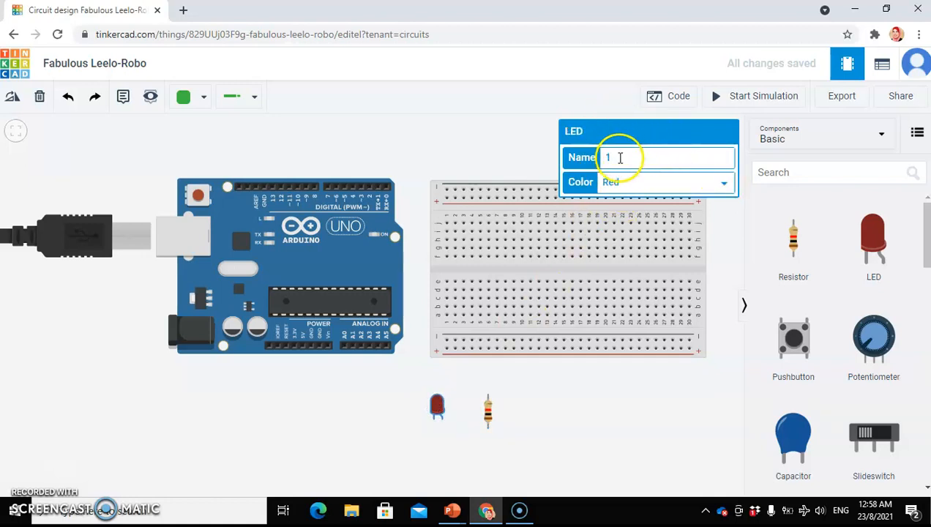
left_click(724, 187)
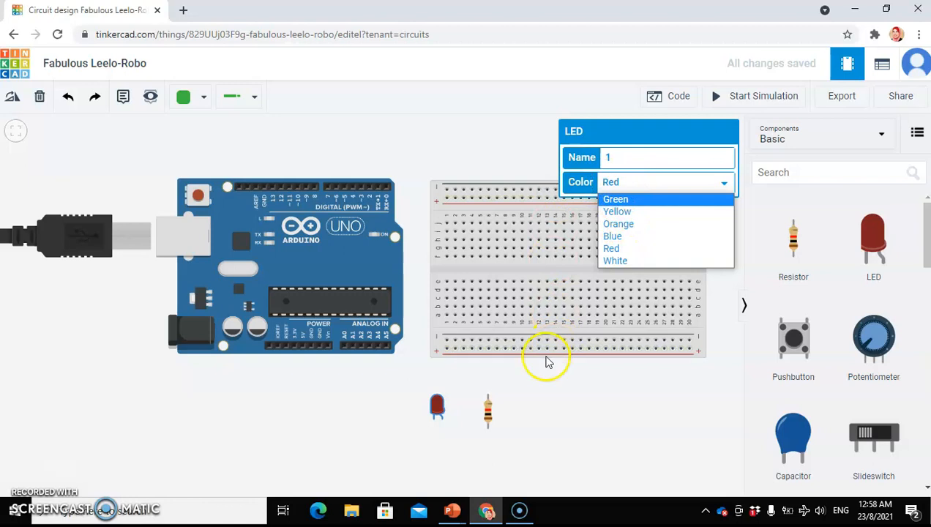
left_click(542, 380)
Set the resistor's resistance to 220 with the unit in Ω.
left_click(490, 410)
left_click(619, 157)
left_click(645, 186)
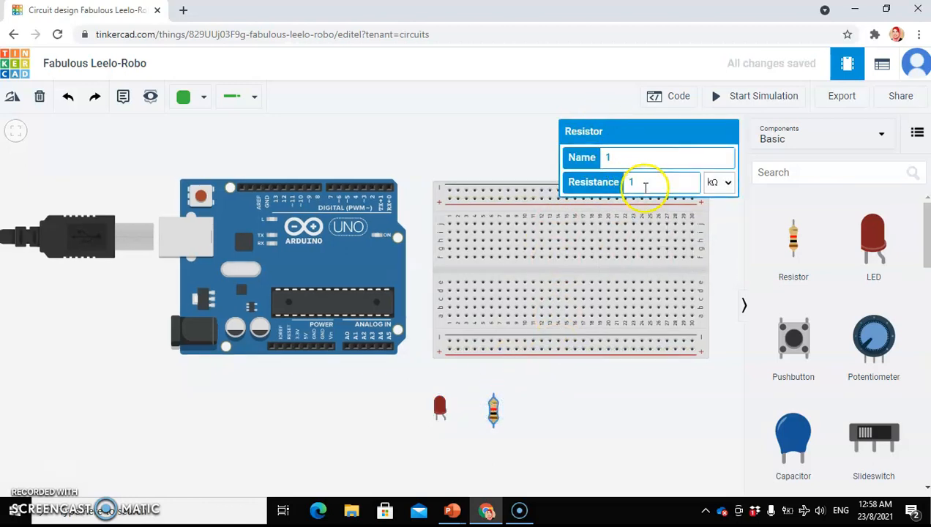
left_click(721, 182)
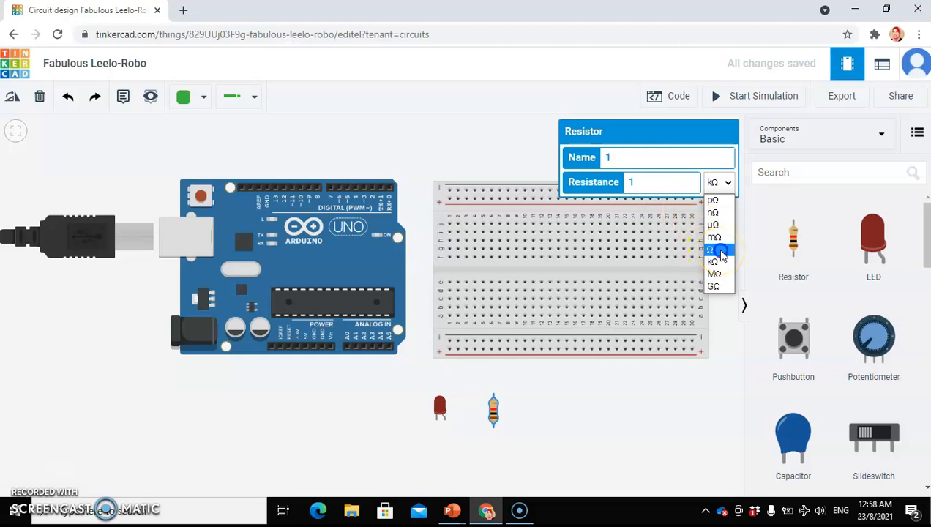
left_click(720, 251)
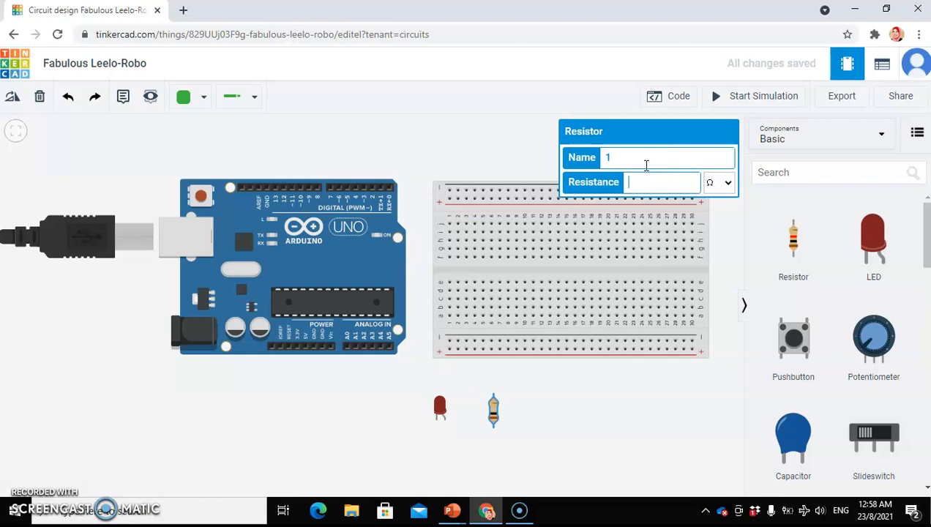
left_click(723, 182)
left_click(724, 245)
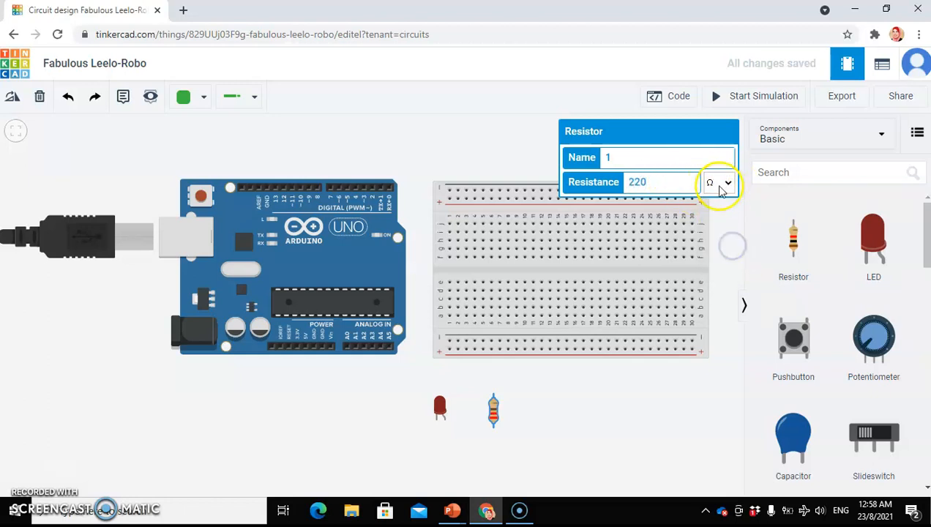
left_click(548, 413)
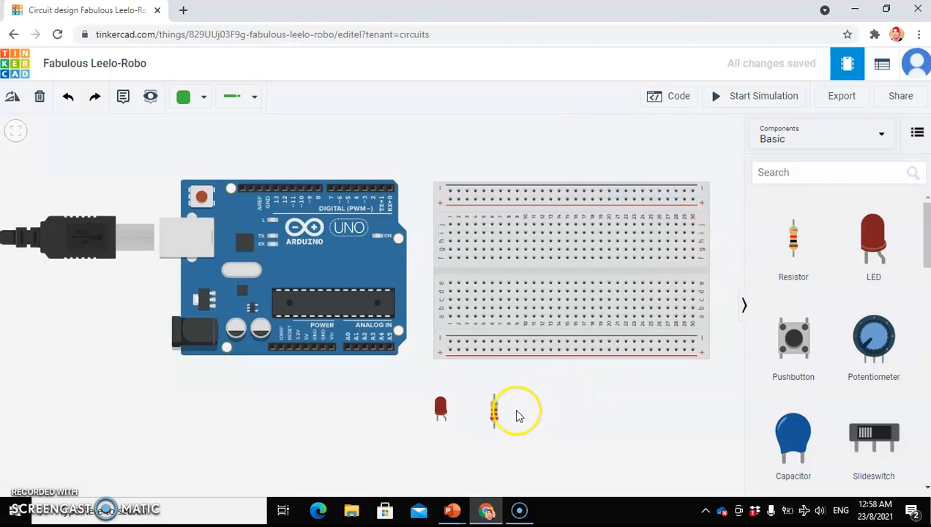
Try a resistance of 500 Ω on the resistor to compare its colour bands, and set it back to 220 Ω.
scroll(518, 412, "down", 2)
scroll(520, 406, "up", 5)
scroll(474, 453, "up", 2)
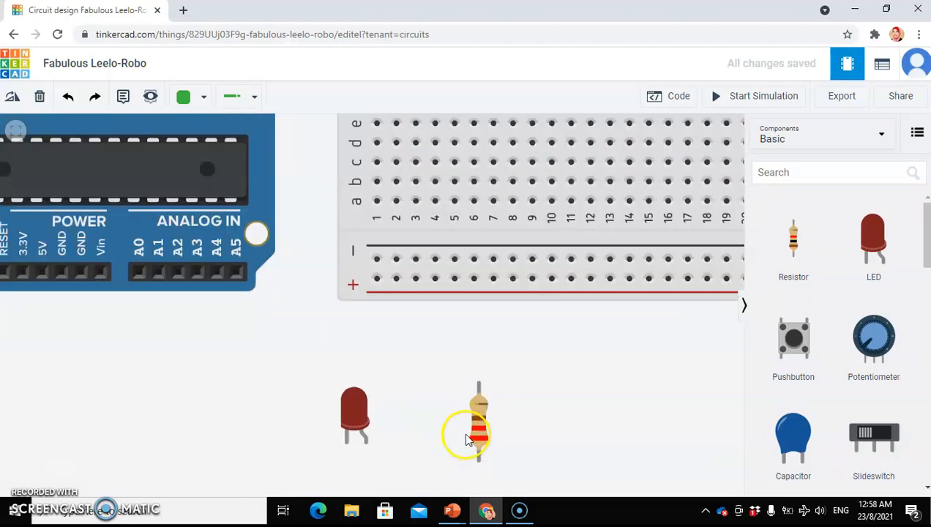
left_click(484, 425)
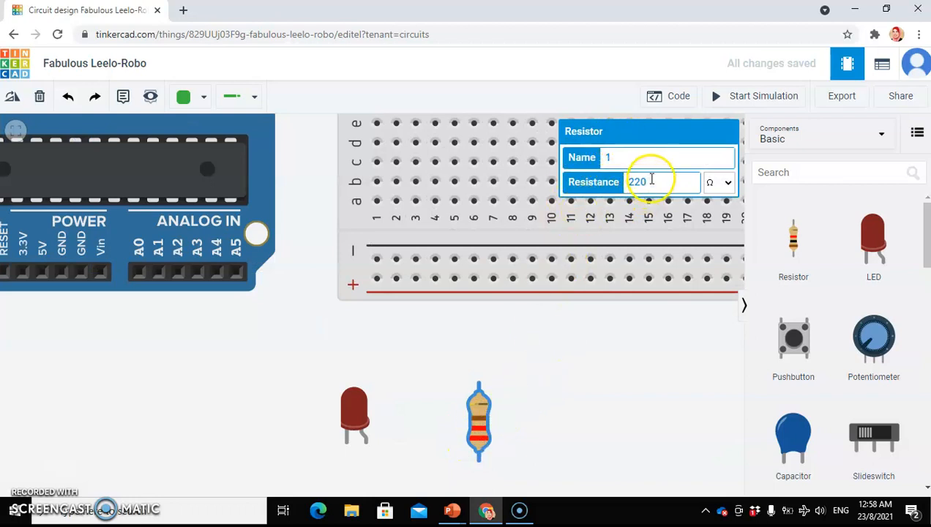
key("BackSpace")
key("BackSpace")
key("BackSpace")
type("500")
left_click(663, 387)
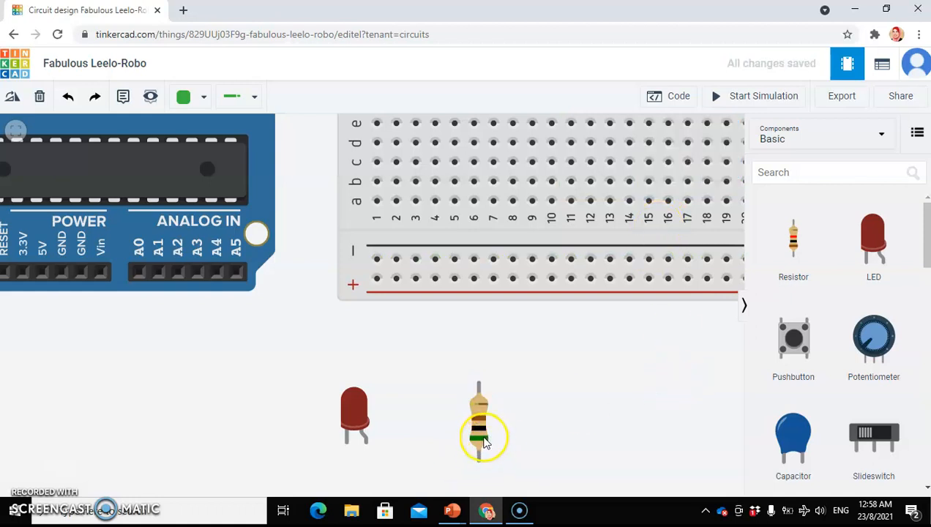
left_click(474, 435)
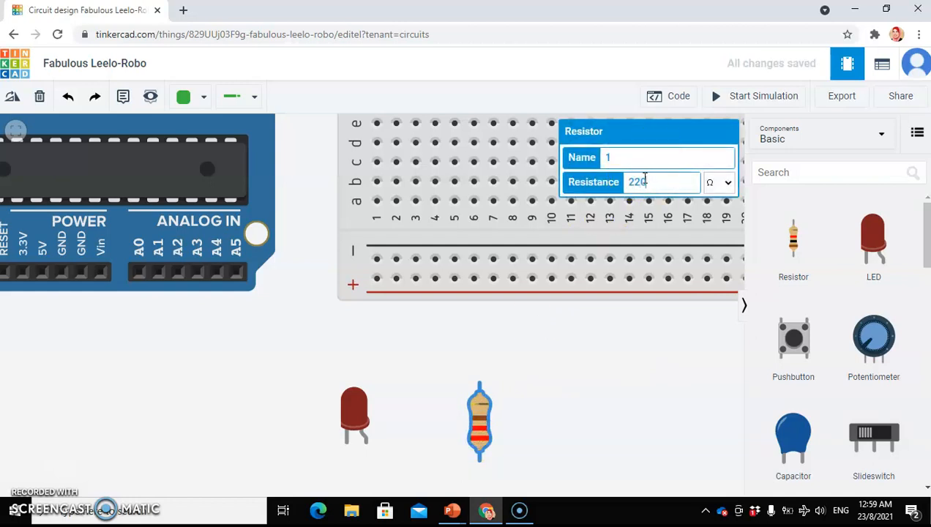
left_click(665, 352)
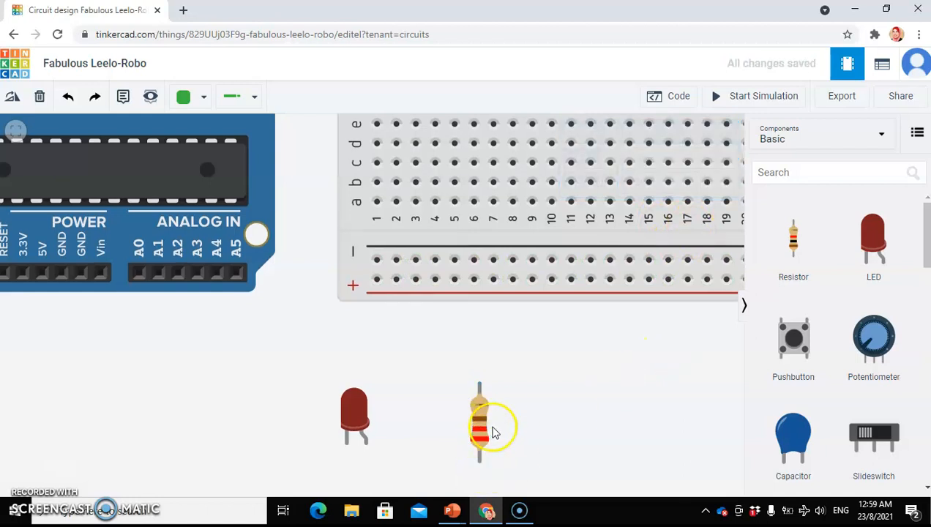
Place the LED on the breadboard with its cathode in hole j13 and its anode in hole j14.
scroll(627, 437, "up", 1)
scroll(616, 390, "down", 3)
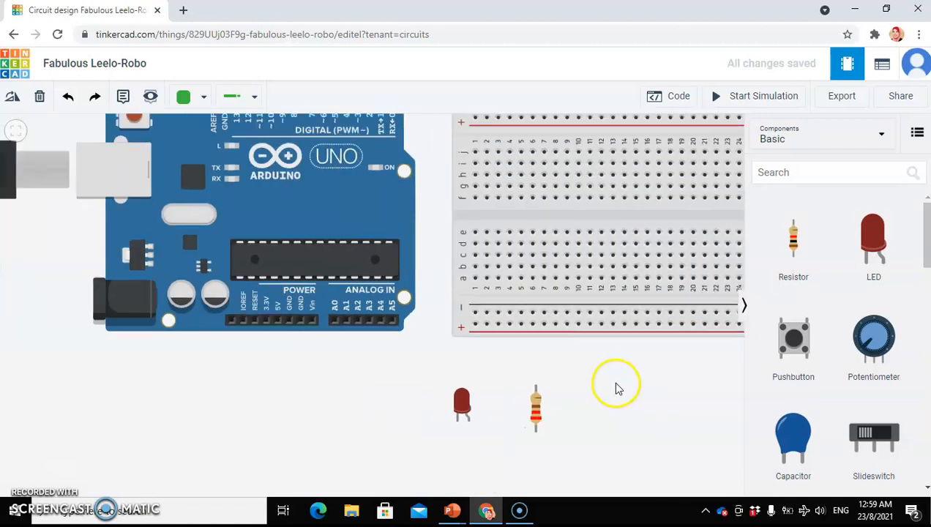
left_click_drag(624, 401, 579, 395)
scroll(592, 401, "down", 2)
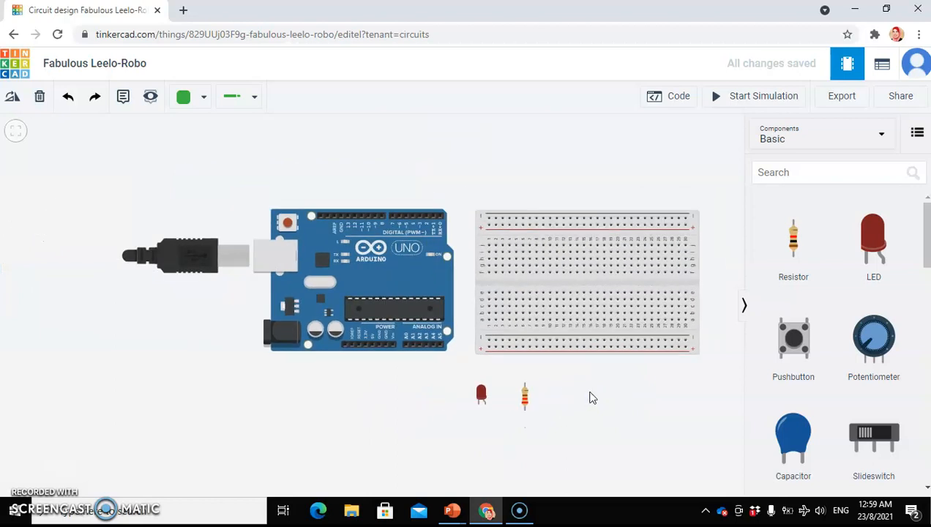
scroll(593, 396, "up", 1)
left_click_drag(628, 399, 601, 396)
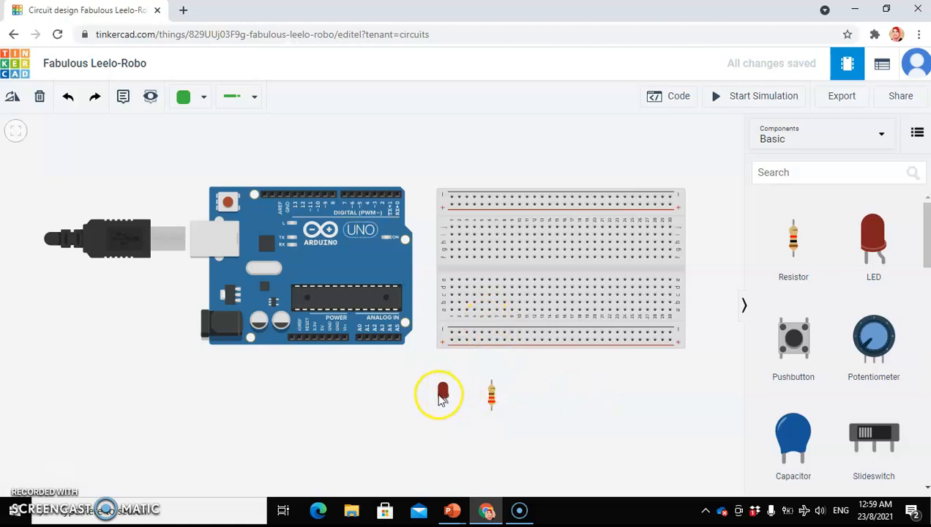
left_click_drag(443, 393, 530, 229)
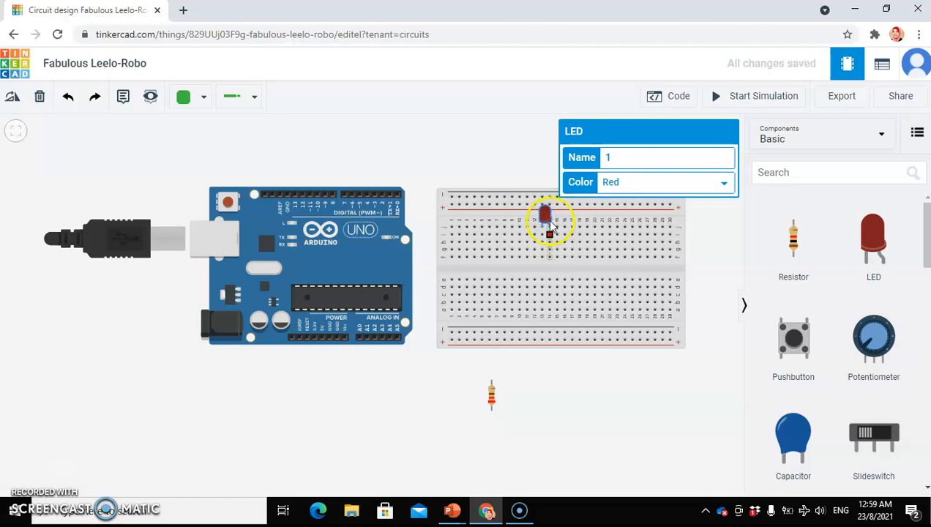
Change the colour of the LED on the breadboard to Green.
left_click(618, 185)
left_click(615, 199)
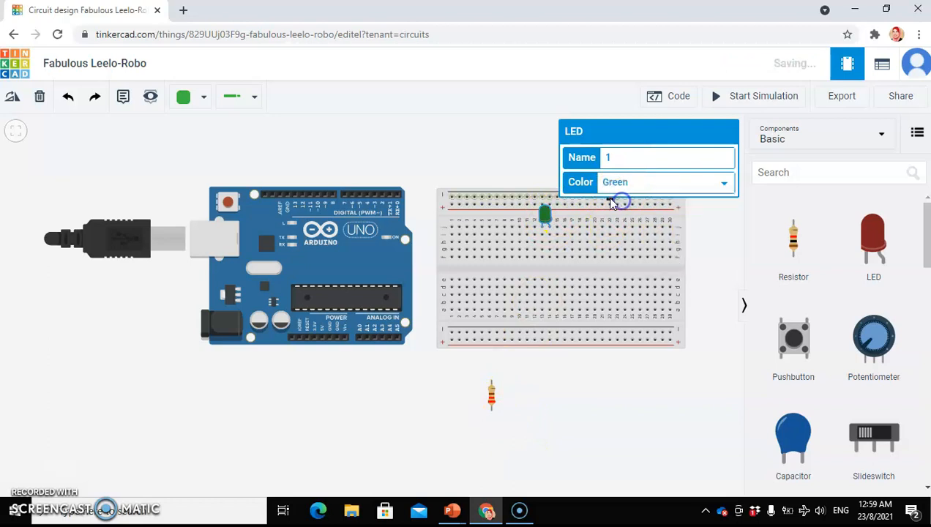
left_click(556, 379)
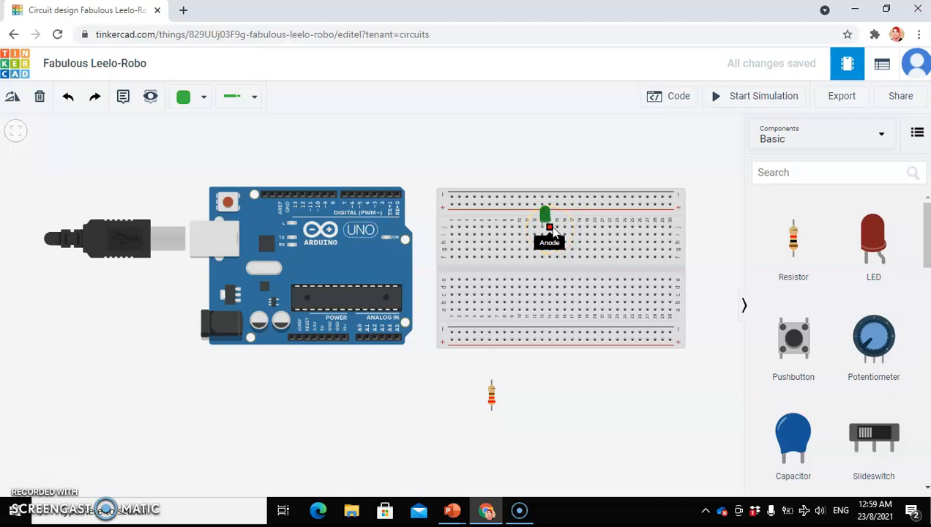
left_click(542, 231)
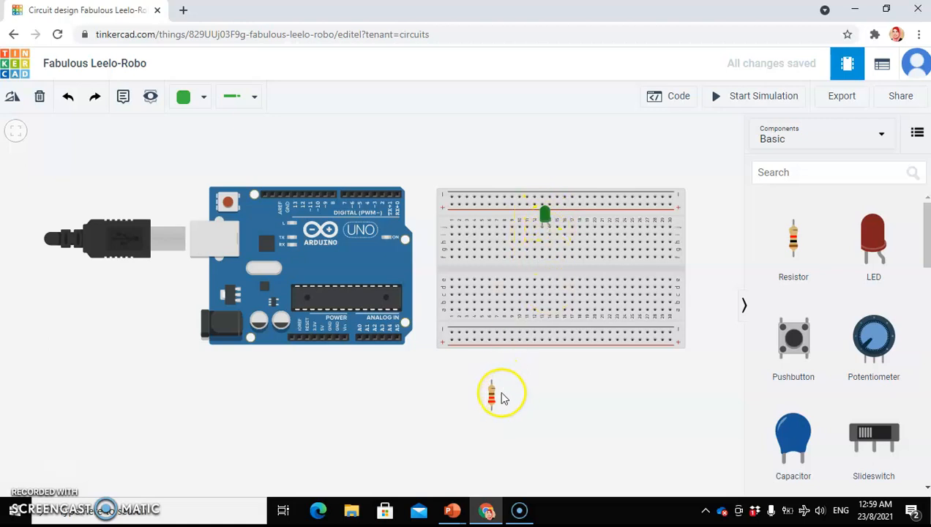
Place the 220 Ω resistor upright in breadboard column 13, bridging the centre gap from hole g13 to e13.
left_click_drag(488, 394, 537, 282)
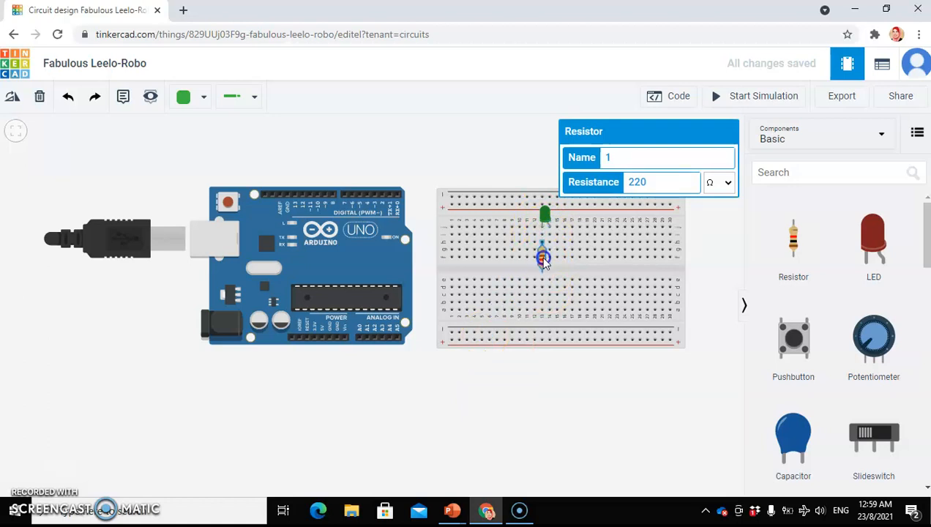
key("r")
left_click(543, 252)
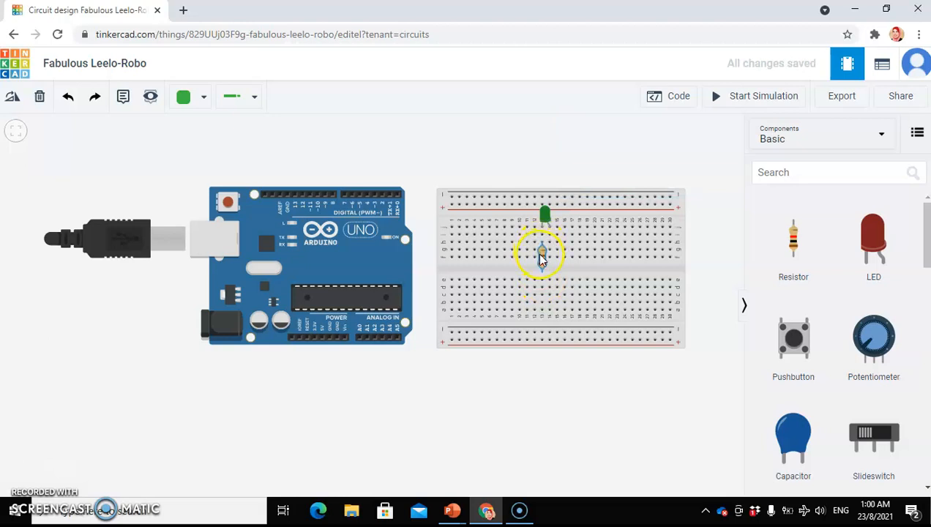
left_click_drag(543, 259, 541, 238)
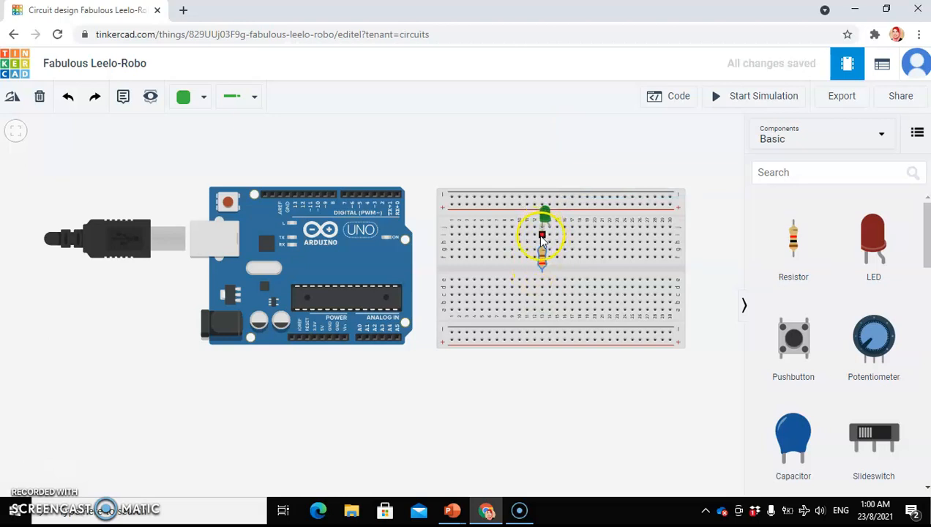
scroll(547, 310, "up", 2)
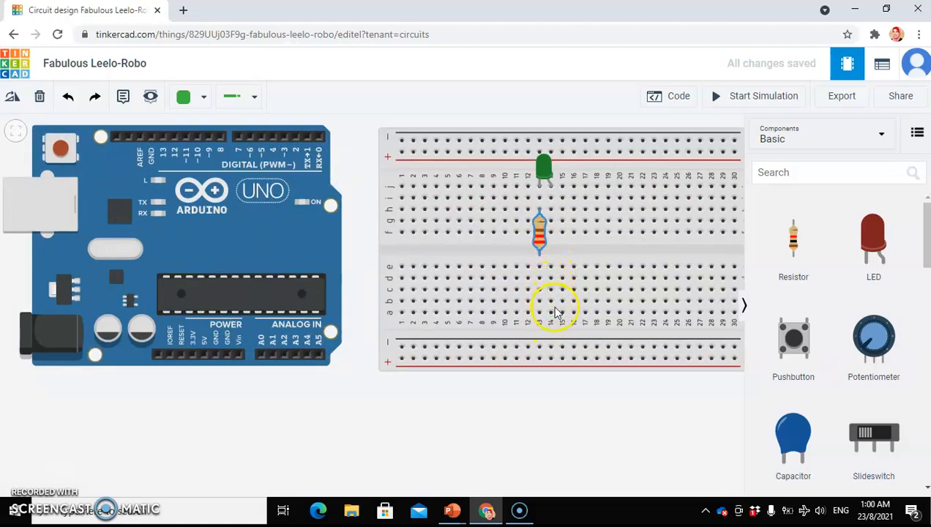
scroll(556, 311, "up", 3)
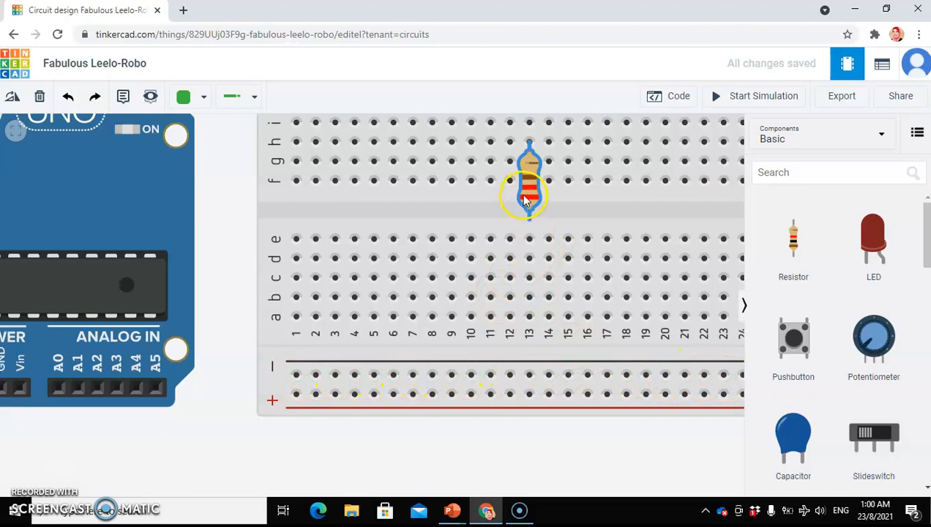
scroll(553, 217, "down", 5)
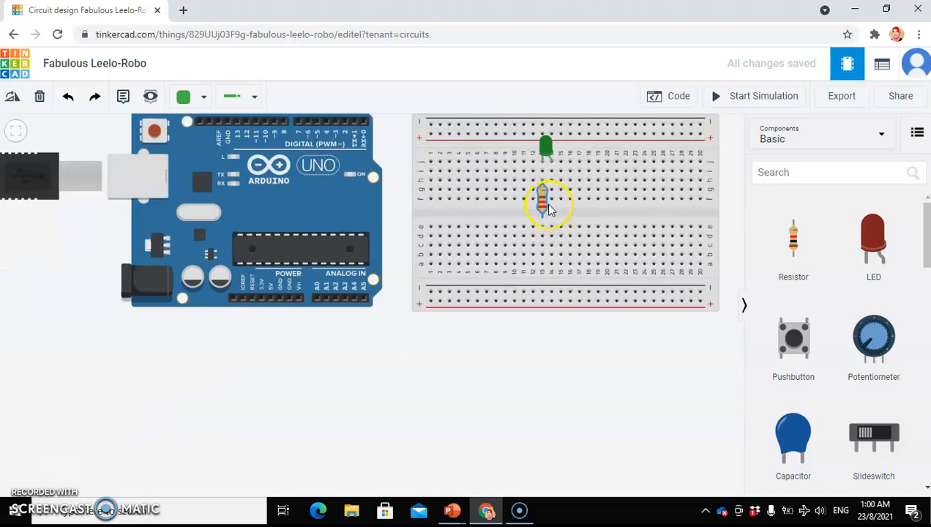
left_click_drag(543, 207, 542, 209)
left_click(544, 198)
left_click(557, 360)
Wire the Arduino's 5V pin to the first hole of the breadboard's lower positive rail, routing the wire below both boards.
scroll(560, 338, "up", 2)
scroll(561, 338, "down", 4)
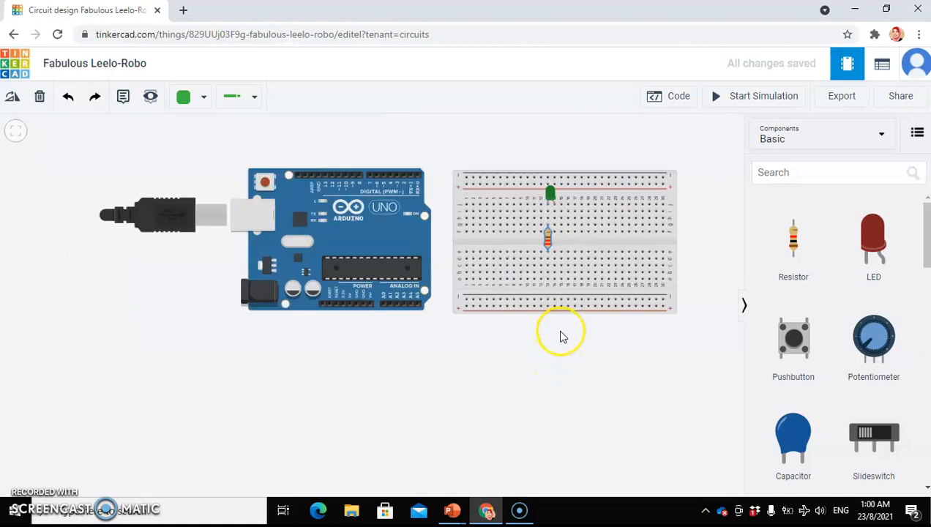
scroll(571, 341, "up", 2)
scroll(572, 338, "up", 1)
left_click_drag(562, 345, 539, 397)
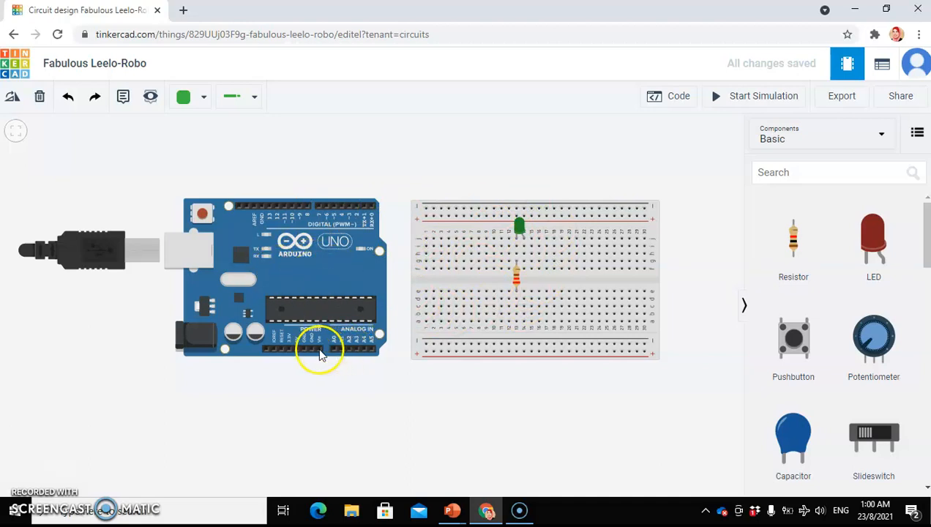
scroll(293, 347, "up", 4)
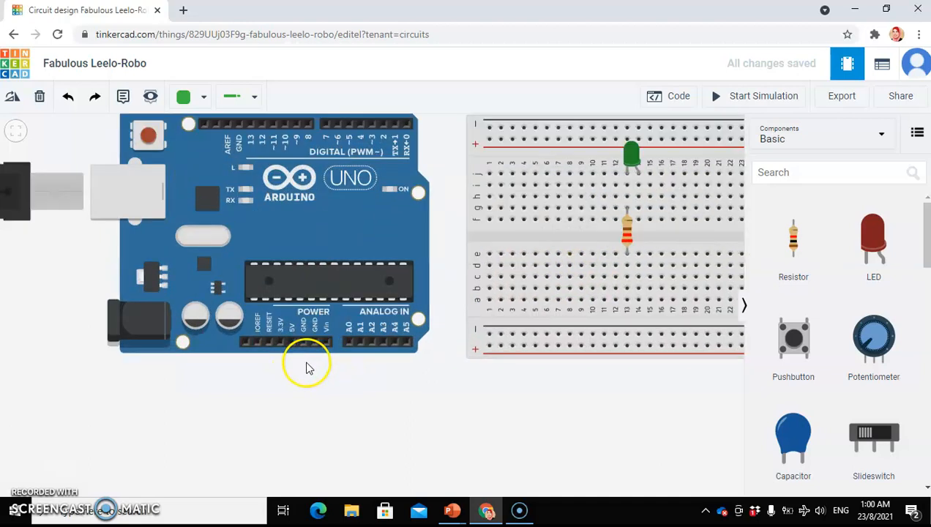
scroll(288, 344, "down", 4)
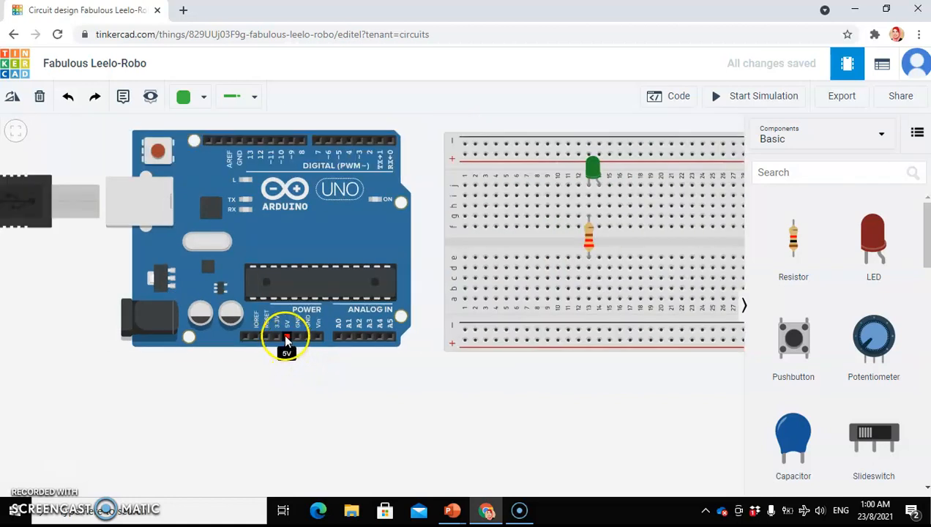
left_click(286, 337)
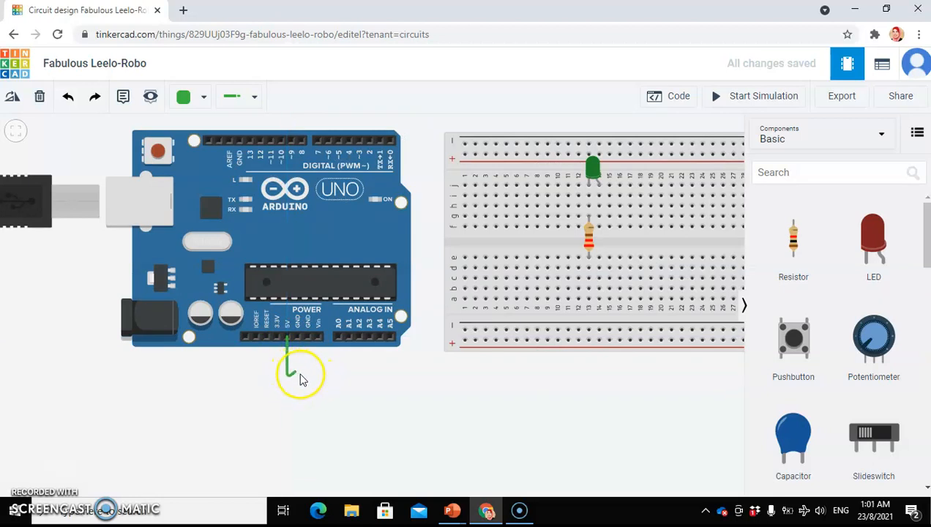
left_click(287, 379)
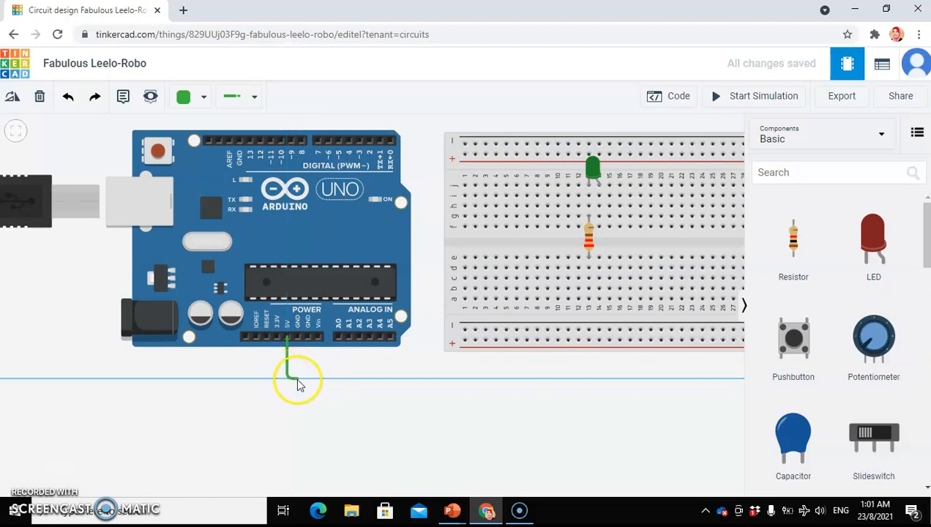
left_click(465, 380)
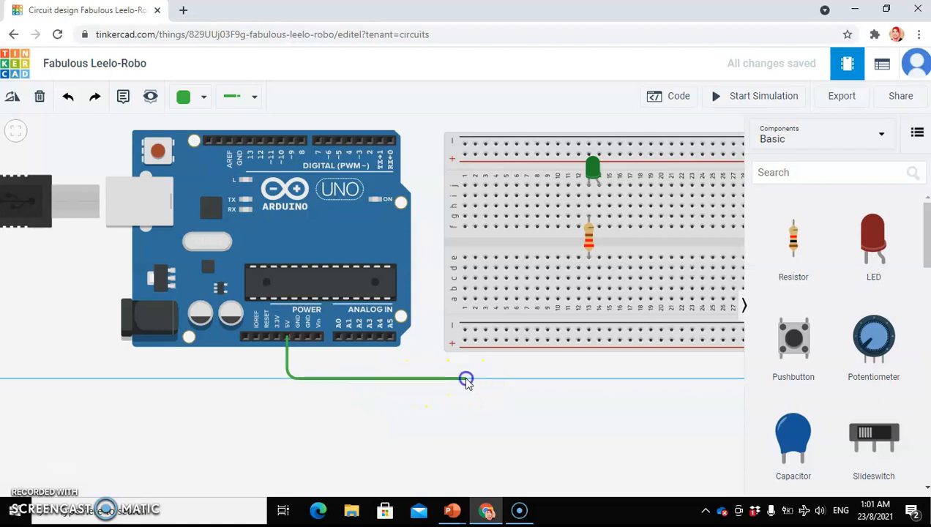
left_click(465, 341)
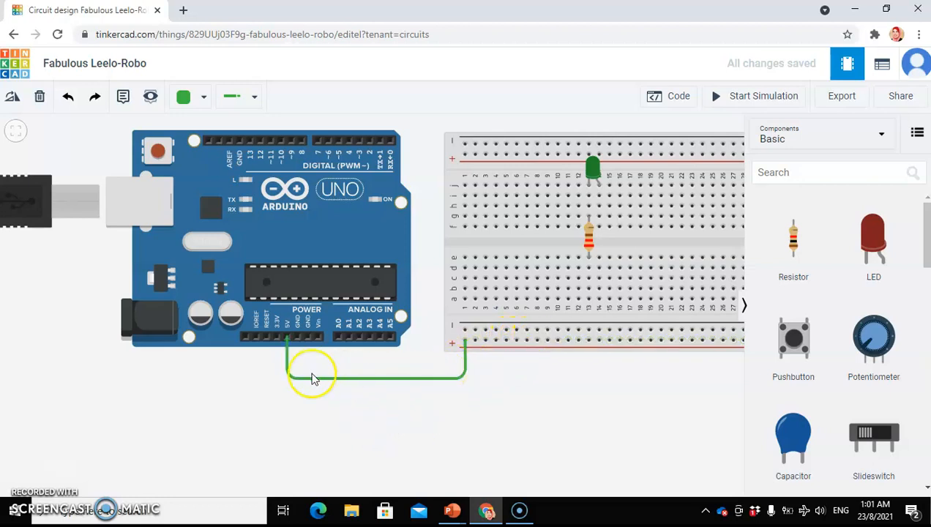
Wire the Arduino's GND pin beside Vin to the breadboard's lower negative rail near column 3, running above the 5V wire.
left_click(308, 349)
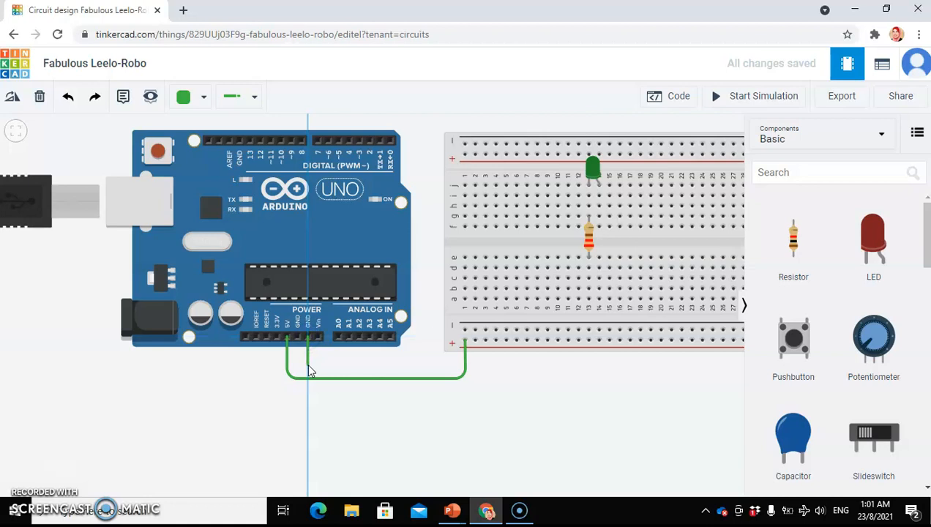
left_click(309, 368)
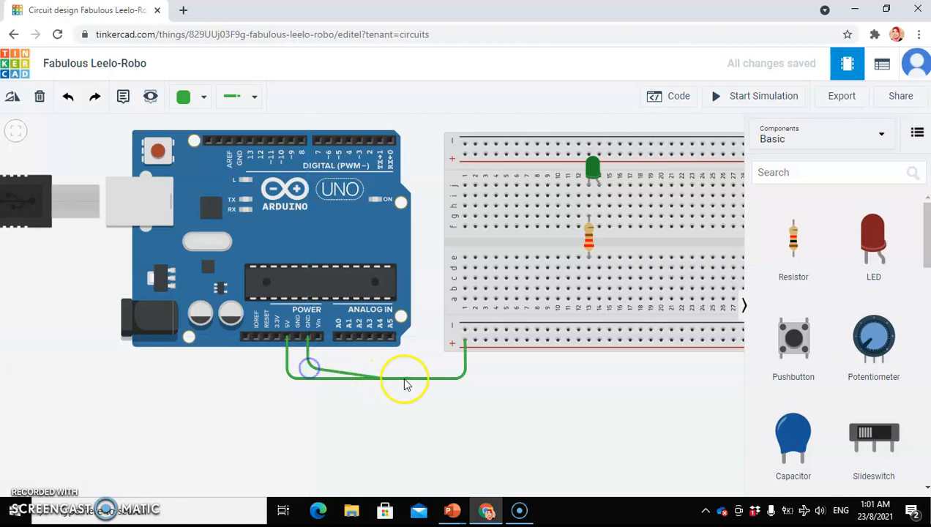
left_click(486, 367)
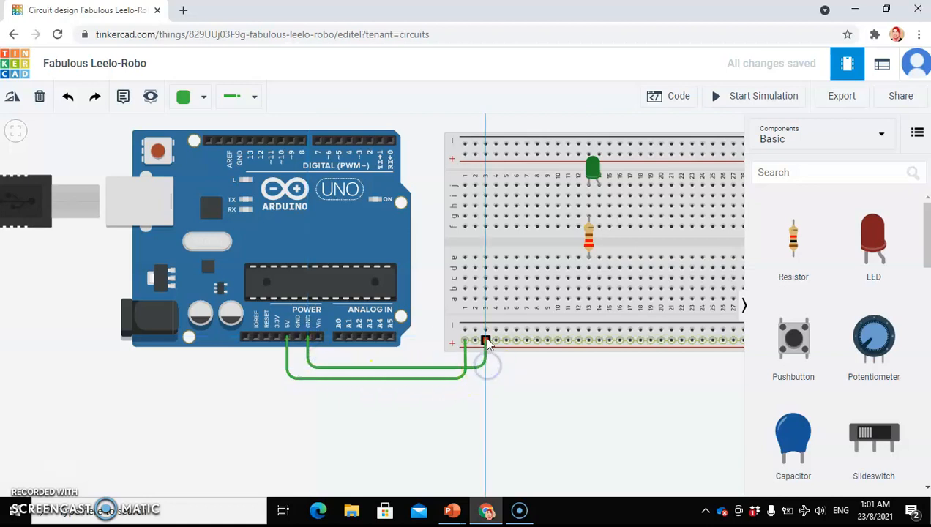
left_click(487, 331)
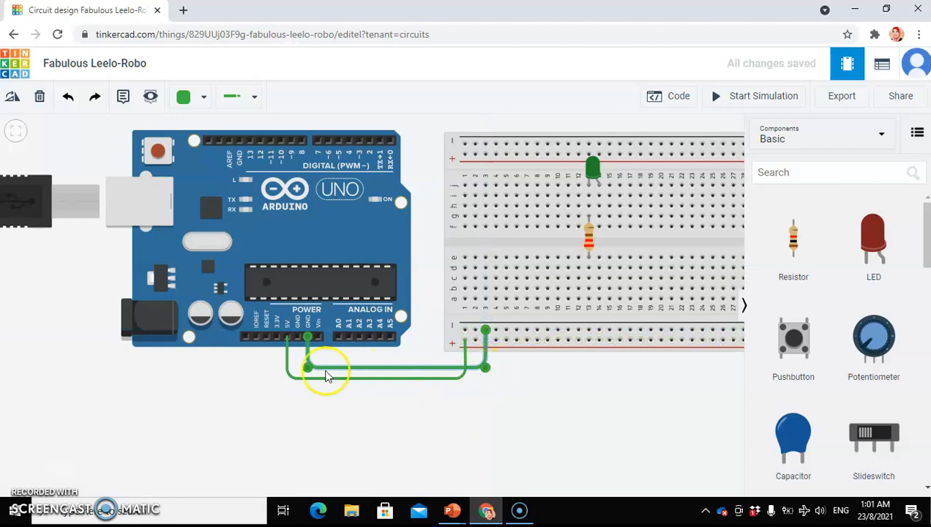
mouse_move(485, 368)
left_mouse_down()
mouse_move(536, 383)
mouse_move(486, 368)
left_mouse_up()
left_click(496, 383)
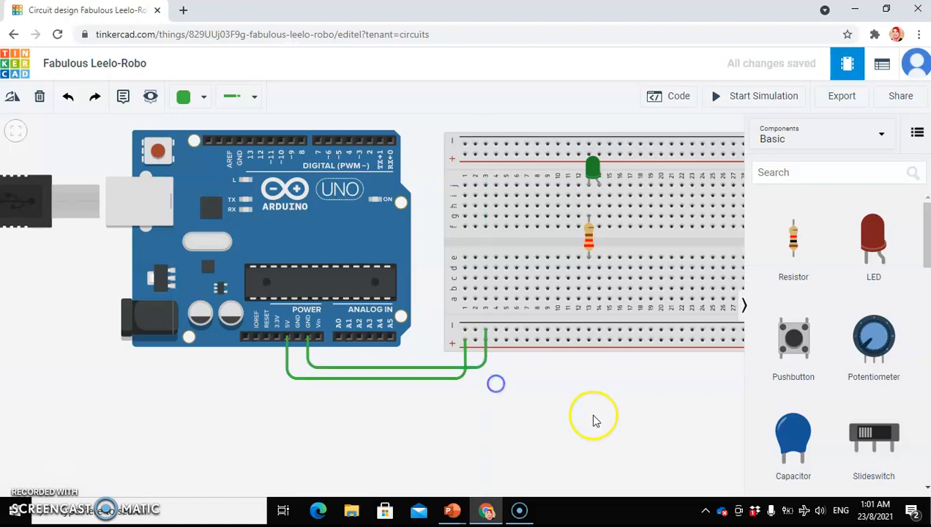
scroll(596, 417, "up", 1)
scroll(596, 417, "down", 2)
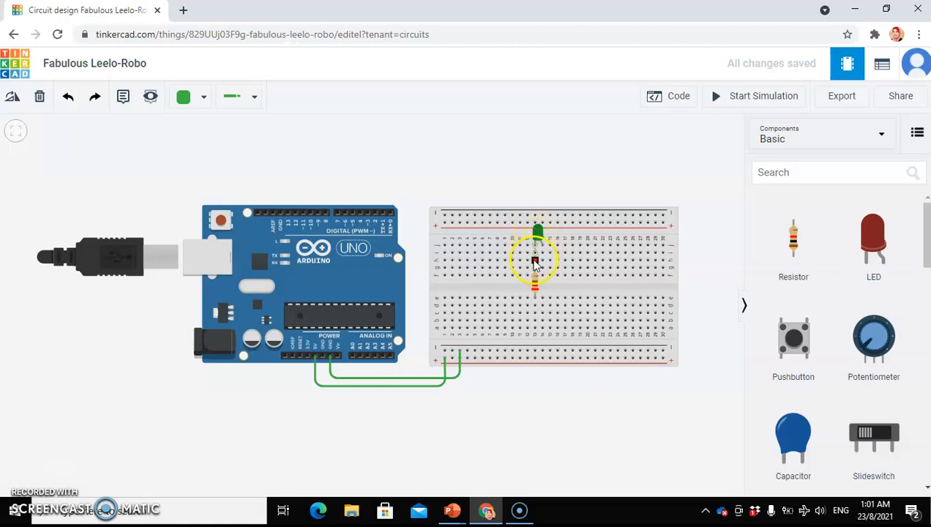
left_click(535, 315)
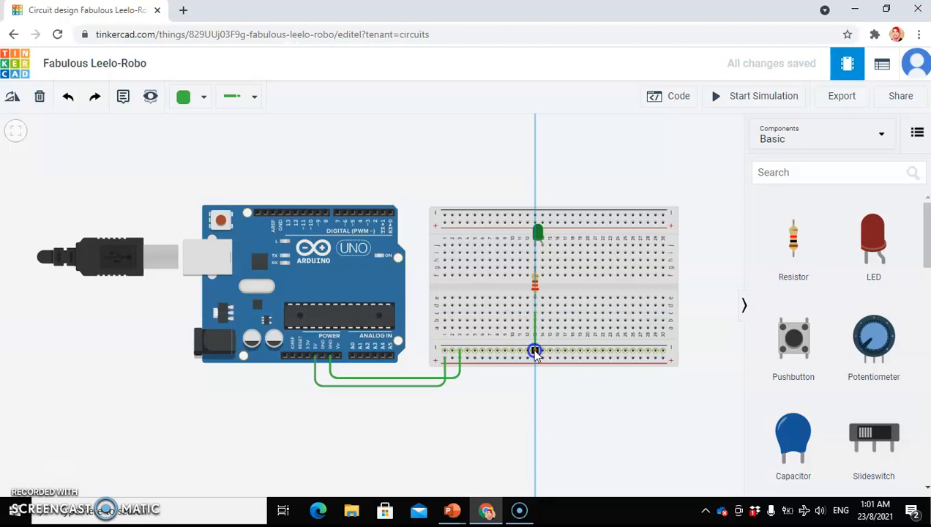
left_click(536, 352)
left_click(535, 350)
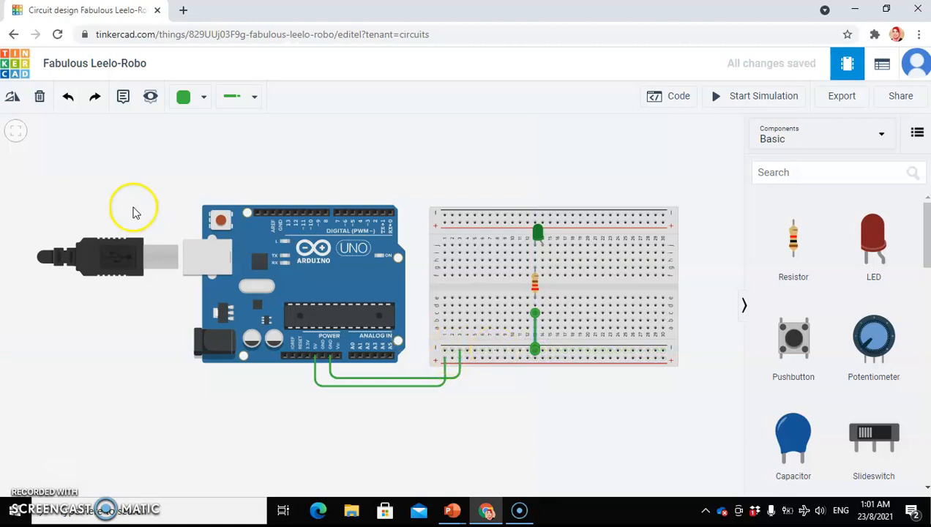
left_click(68, 97)
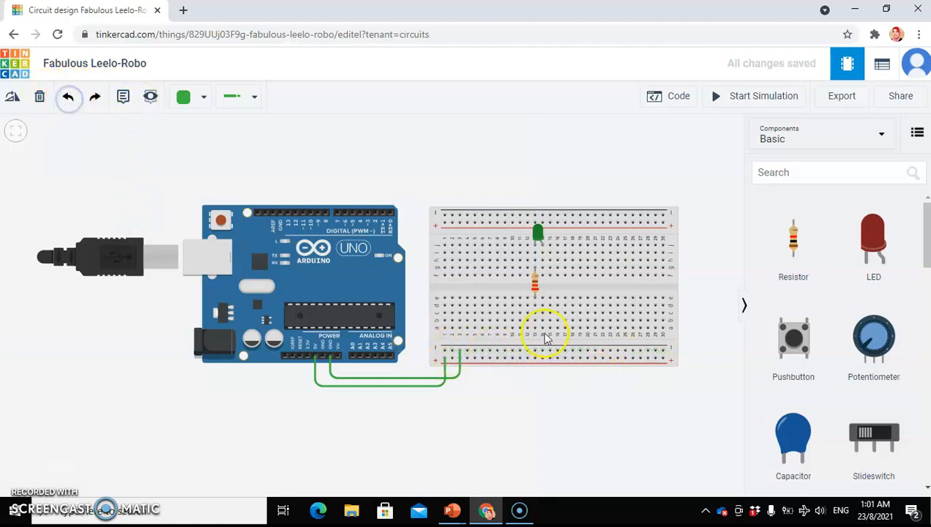
Connect breadboard hole c13, in the resistor's column, straight down to the lower negative rail with a wire.
left_click(535, 314)
left_click(535, 351)
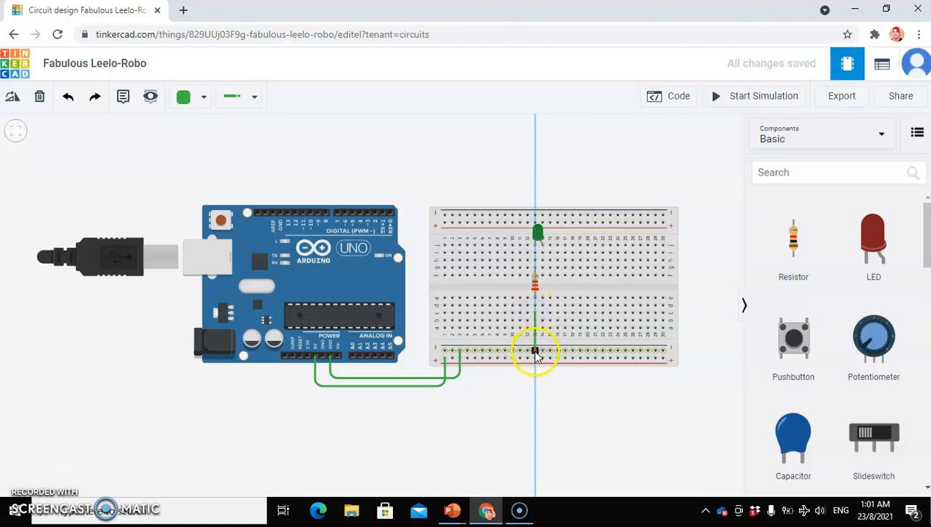
left_click(525, 399)
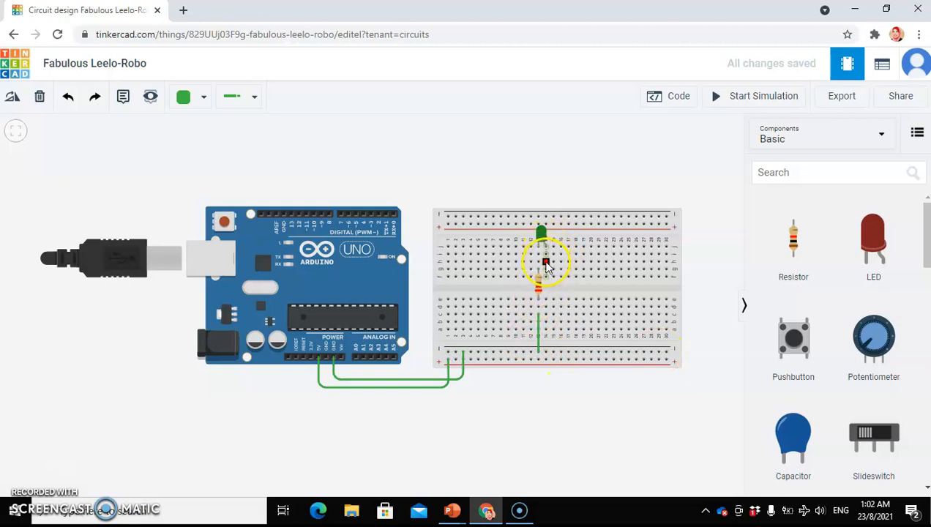
Wire breadboard hole h14, in the LED's other column, to Arduino digital pin 4, routing it around the breadboard's outer edge and above both boards.
left_click_drag(546, 264, 680, 268)
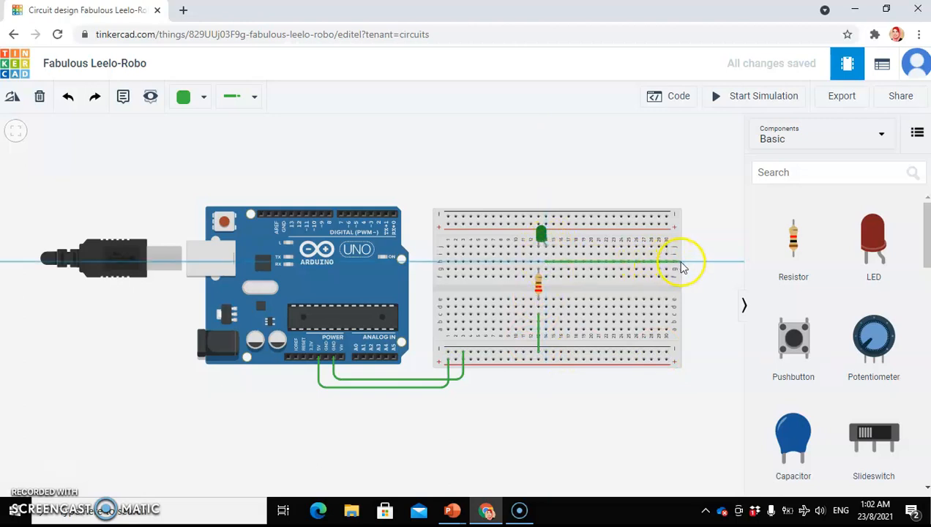
left_click(692, 263)
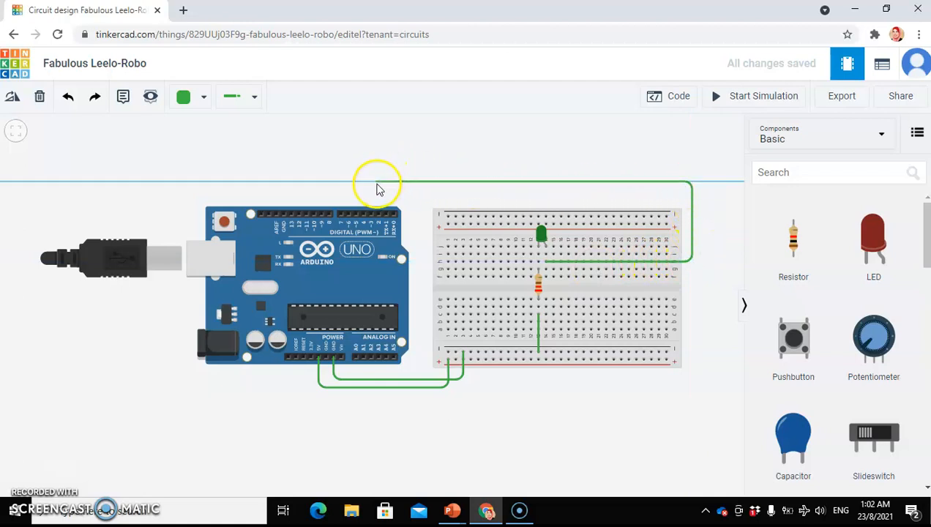
left_click(386, 216)
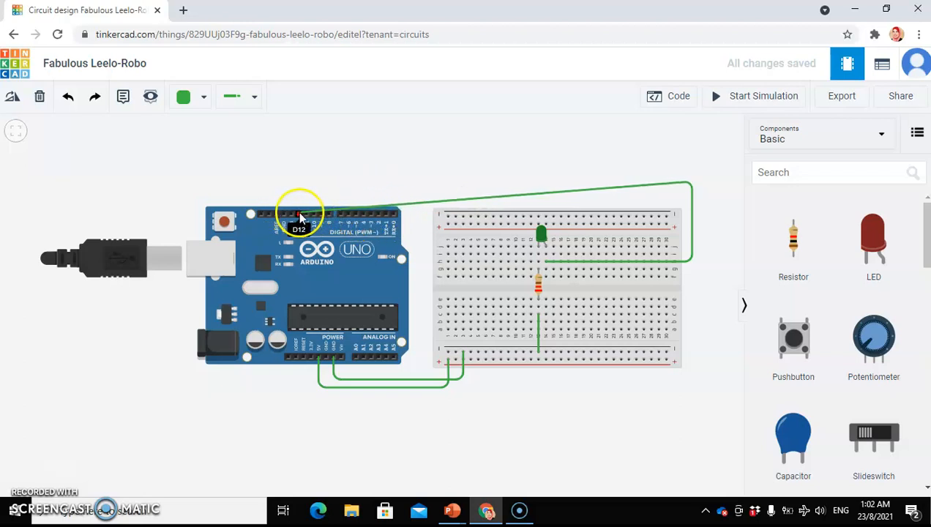
left_click(363, 182)
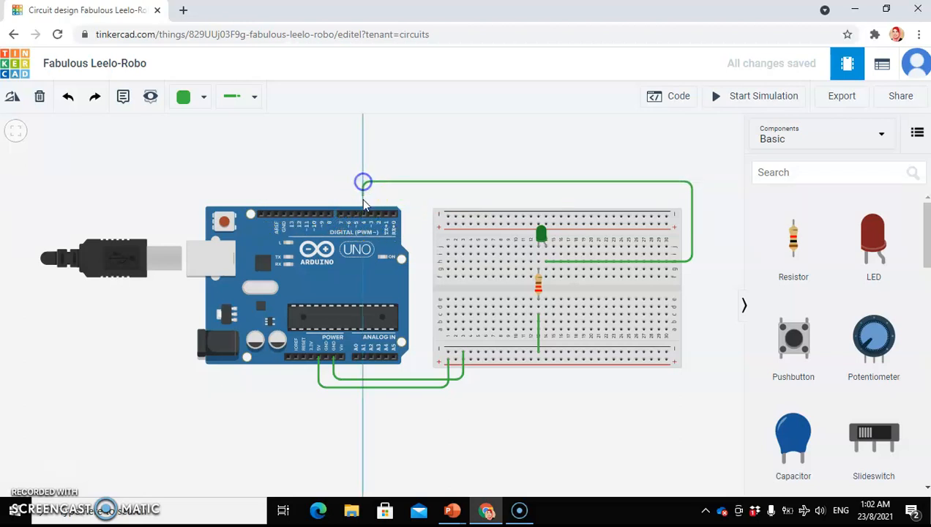
left_click(363, 211)
left_click(653, 261)
left_click(648, 395)
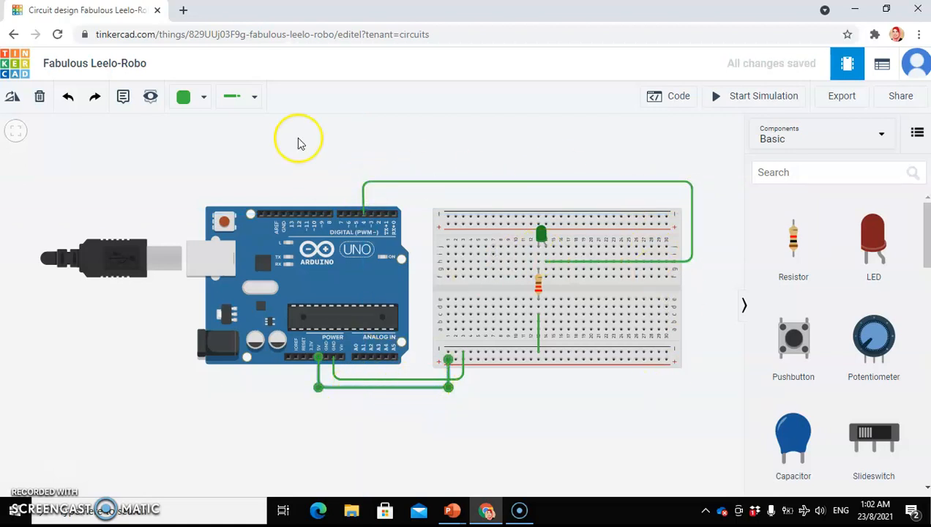
Colour the 5V wire red and the GND wire between the Arduino and breadboard black.
left_click(208, 97)
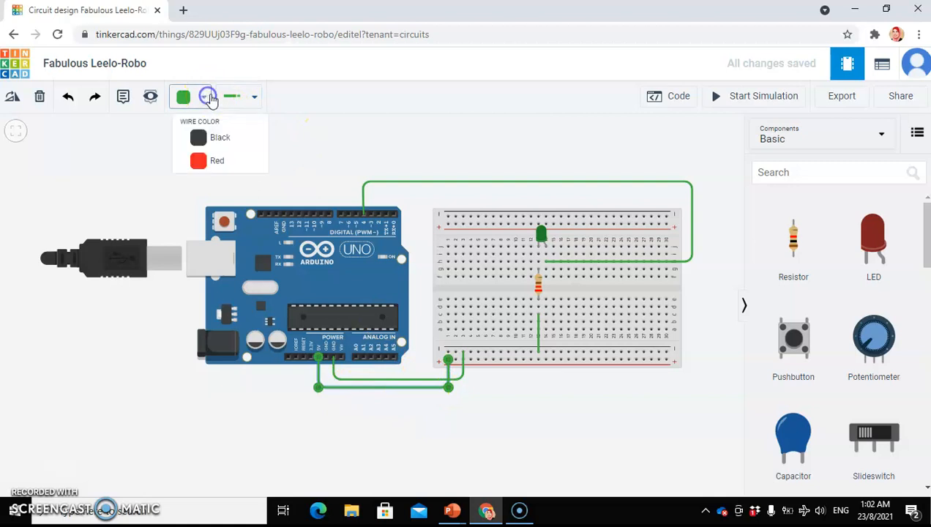
left_click(202, 164)
left_click(462, 379)
left_click(205, 97)
left_click(199, 143)
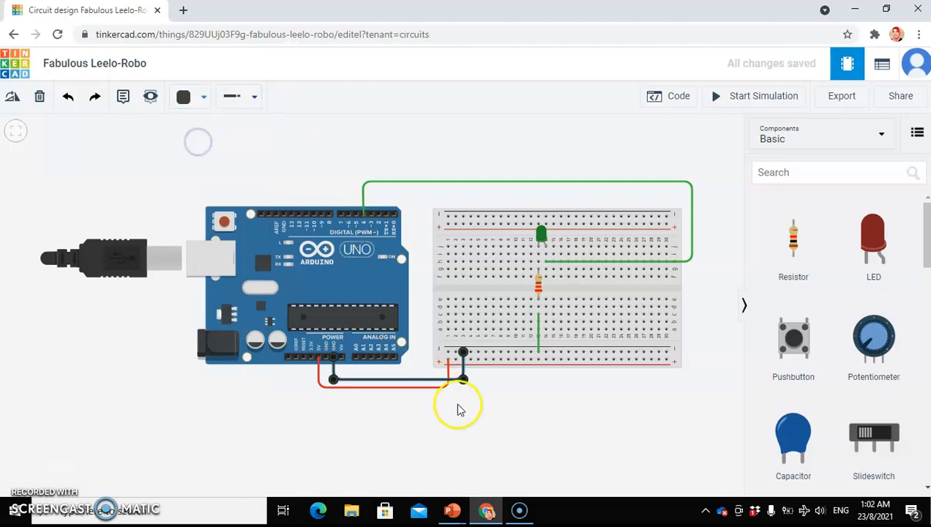
left_click(481, 420)
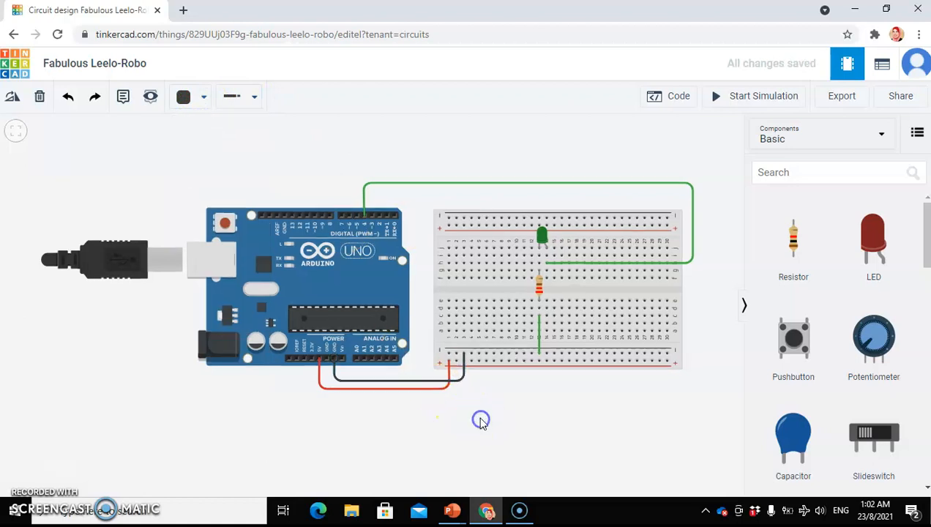
left_click(431, 376)
Open the code editor and switch it to Text mode, accepting the loss of the current blocks.
left_click(677, 95)
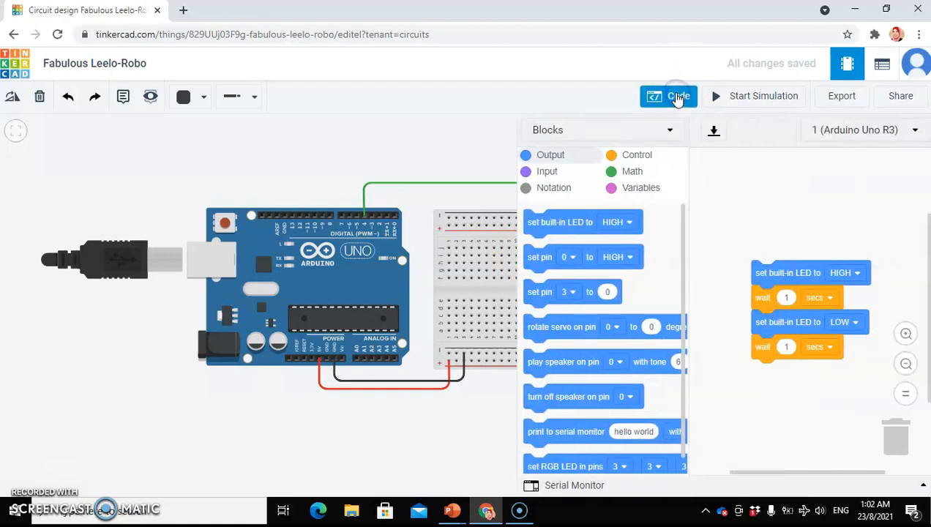
left_click(670, 133)
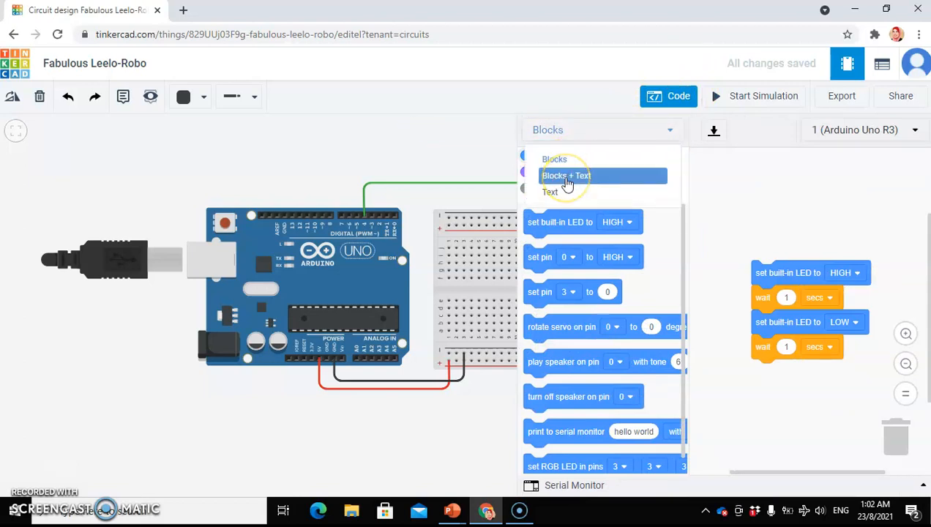
left_click(554, 193)
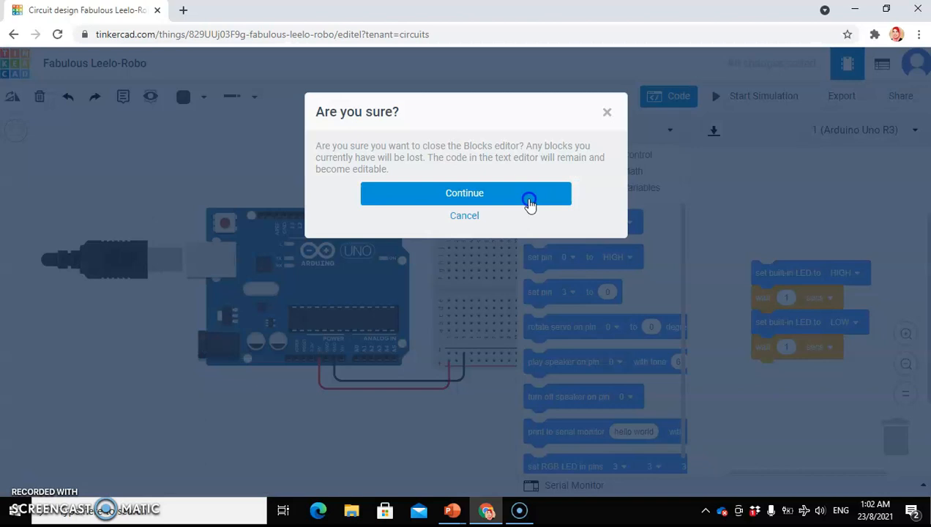
left_click(529, 193)
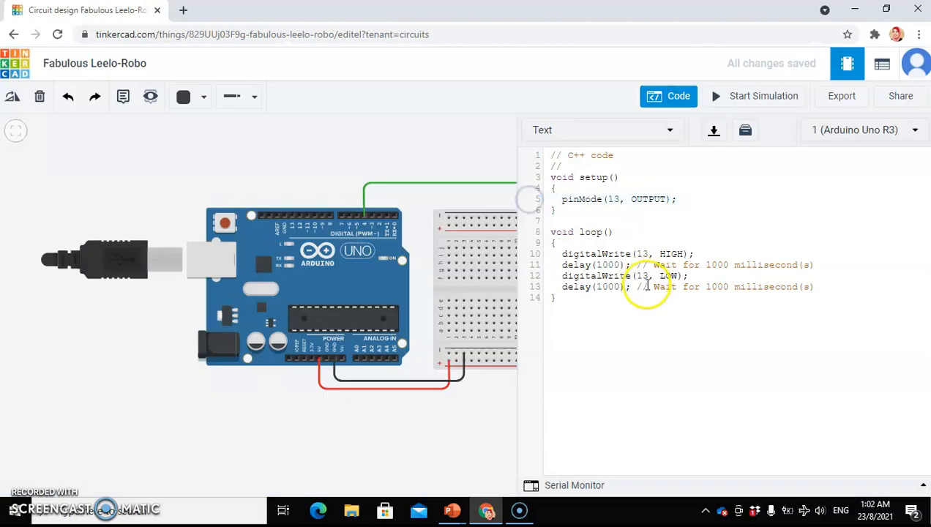
Switch the code editor back to Blocks mode, accepting that the text code is cleared.
left_click(672, 132)
left_click(570, 160)
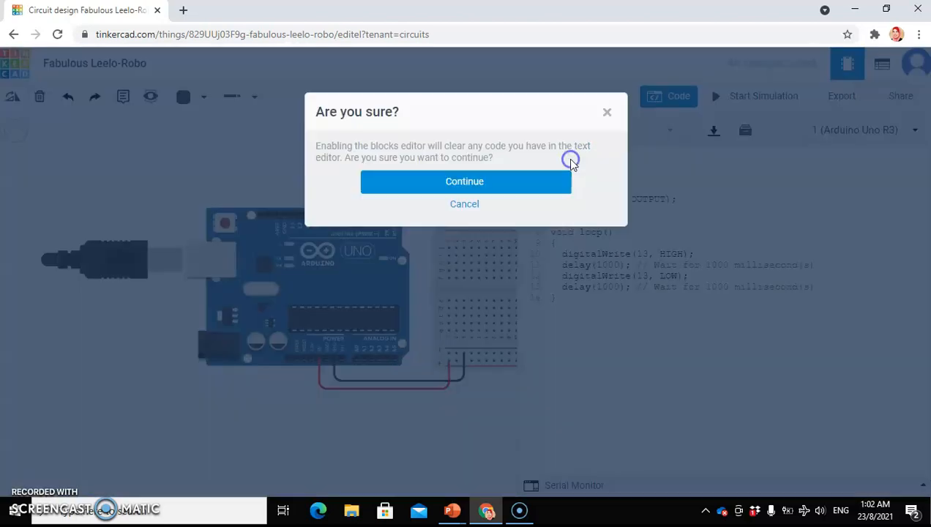
left_click(524, 183)
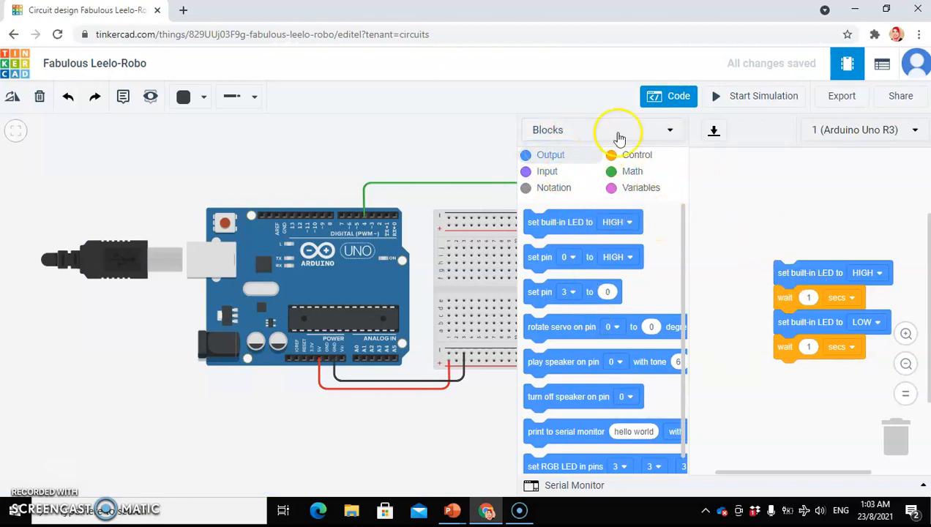
Delete the whole default built-in LED blink stack from the program workspace.
left_click(664, 99)
left_click(665, 98)
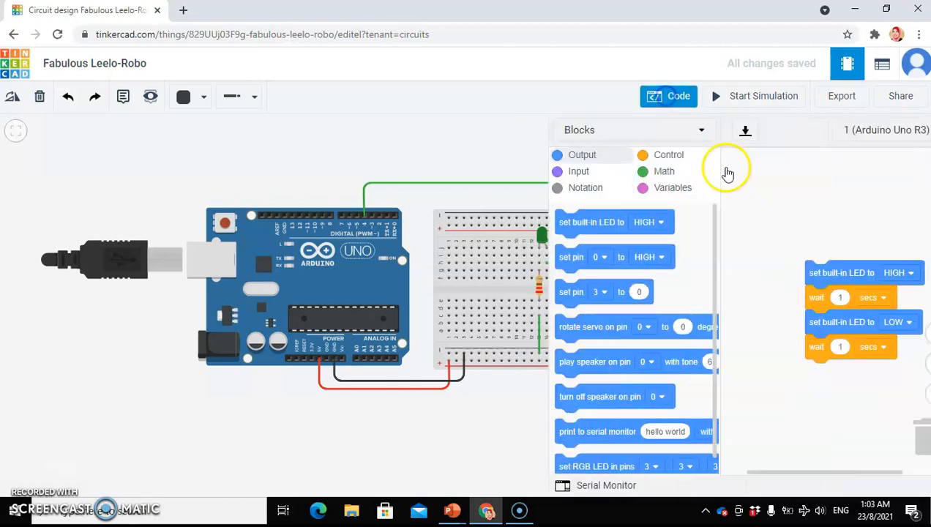
left_click_drag(780, 272, 895, 444)
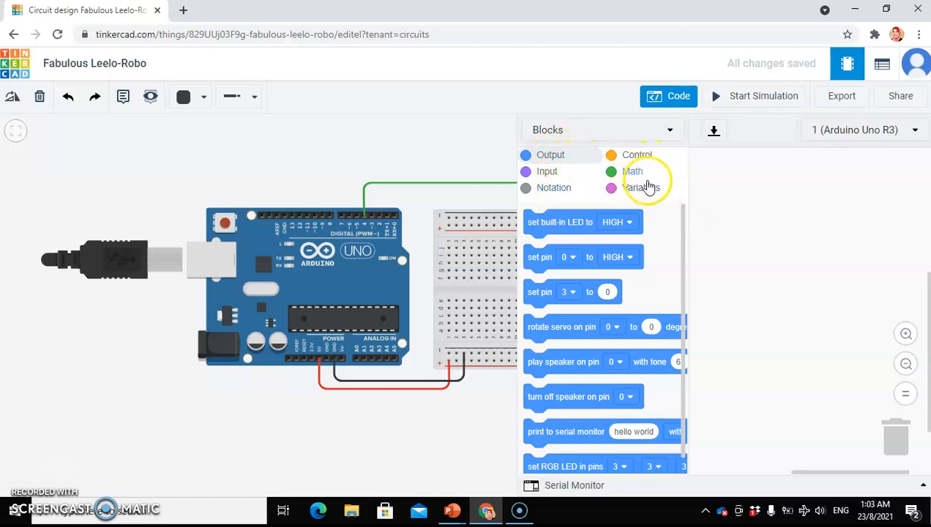
Add a digital set pin output block to the empty program and set it to pin 4, HIGH.
left_click(584, 156)
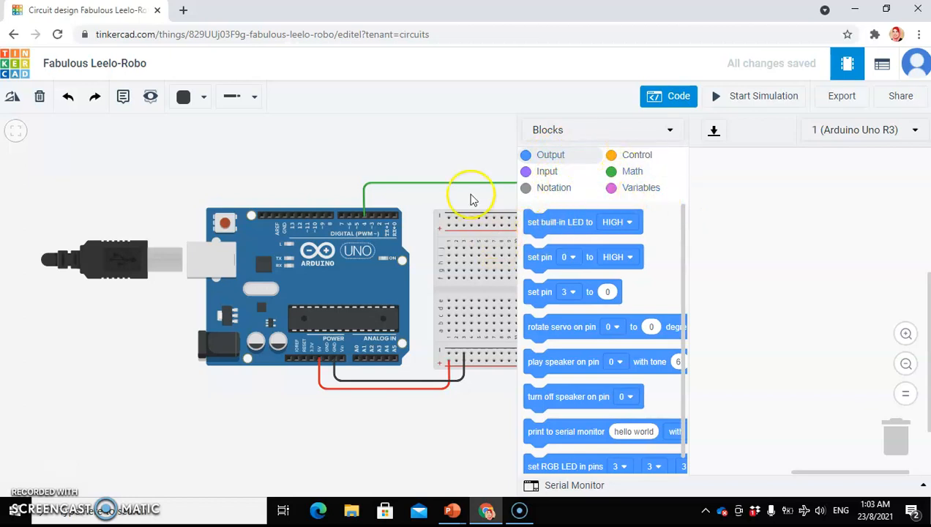
left_click(662, 96)
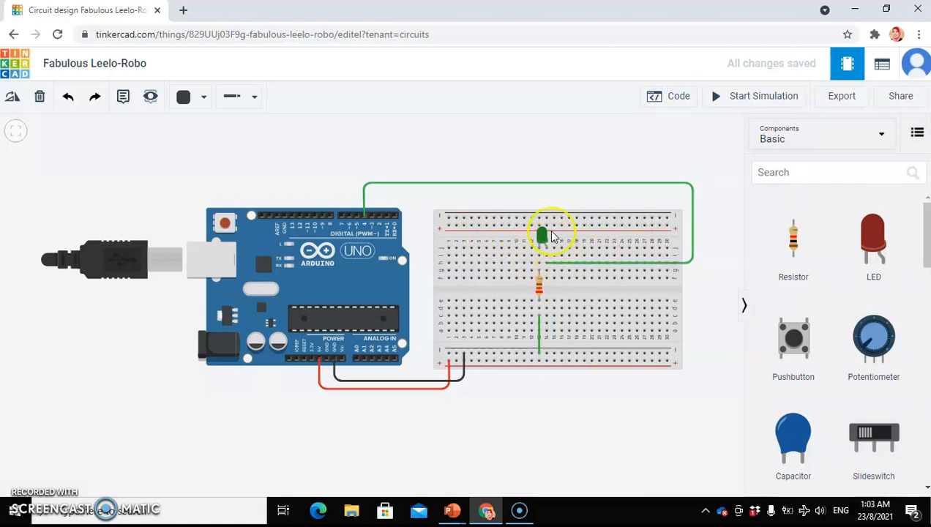
left_click(673, 97)
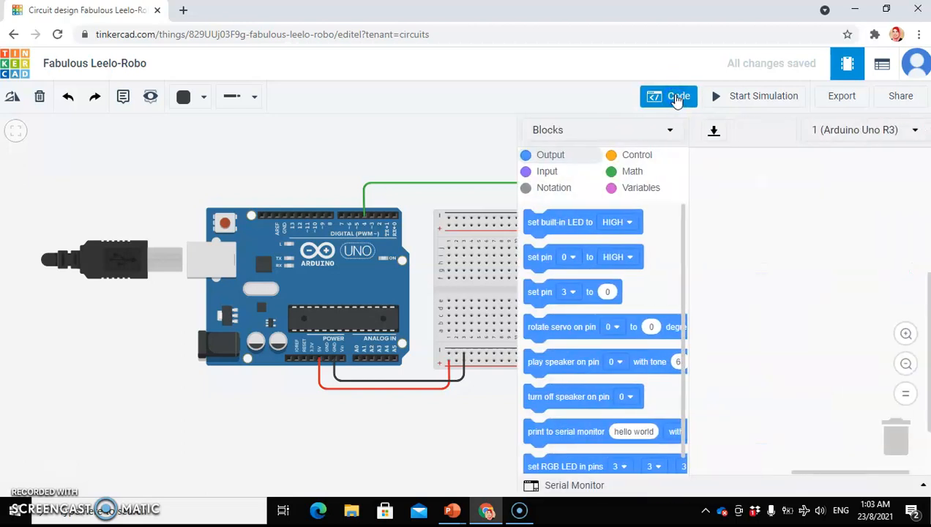
left_click_drag(535, 259, 732, 258)
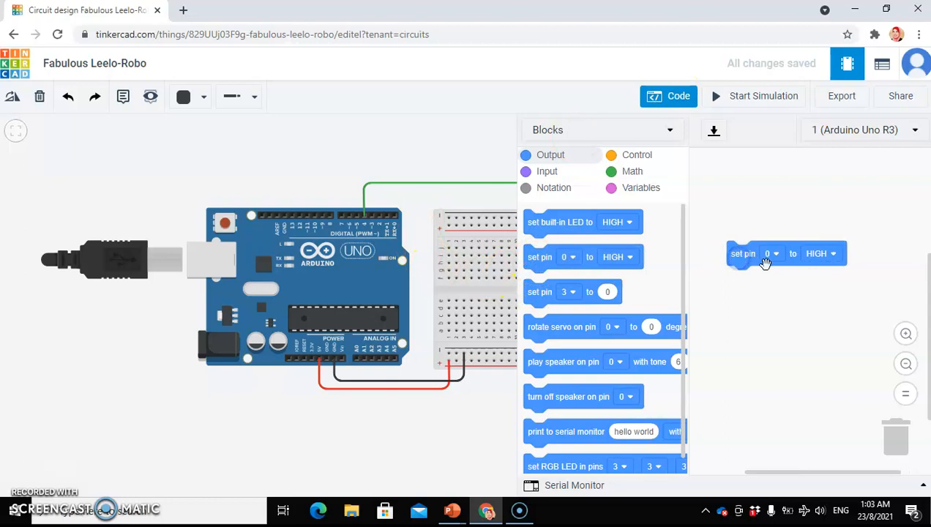
left_click(771, 254)
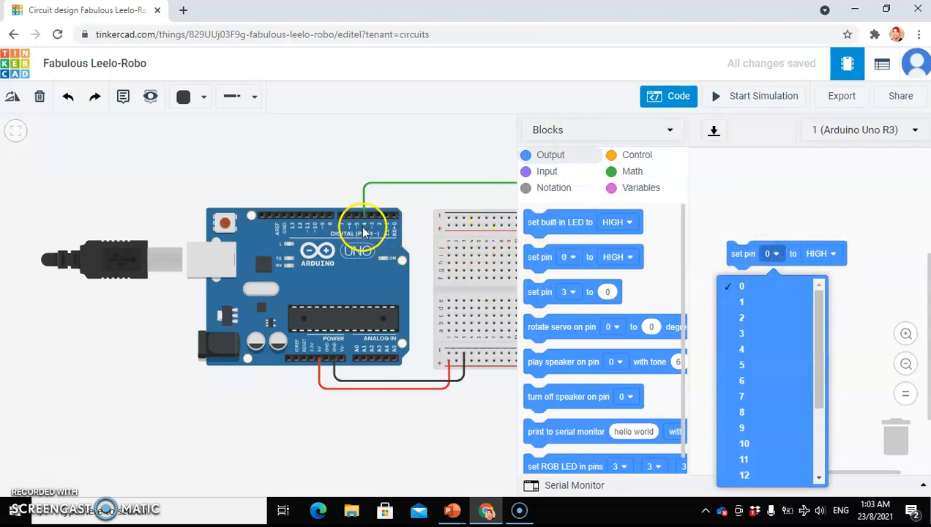
left_click(661, 95)
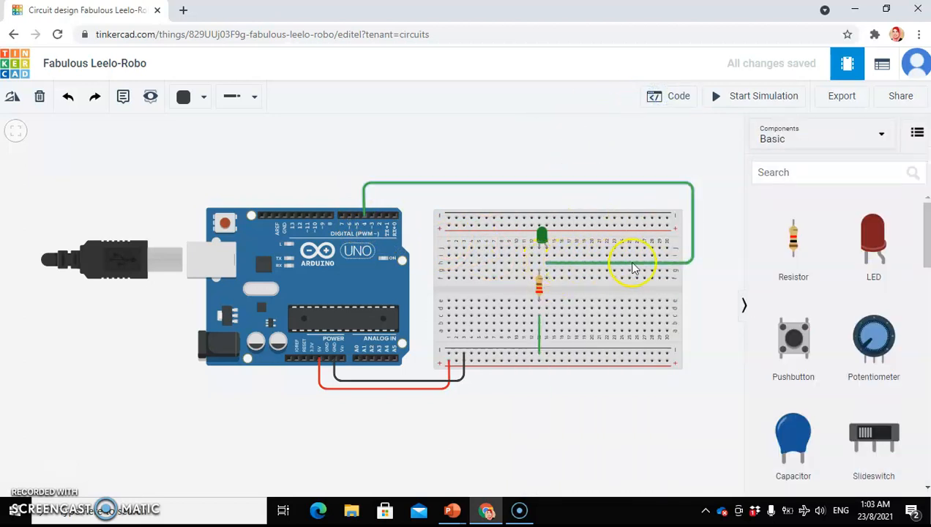
left_click(655, 97)
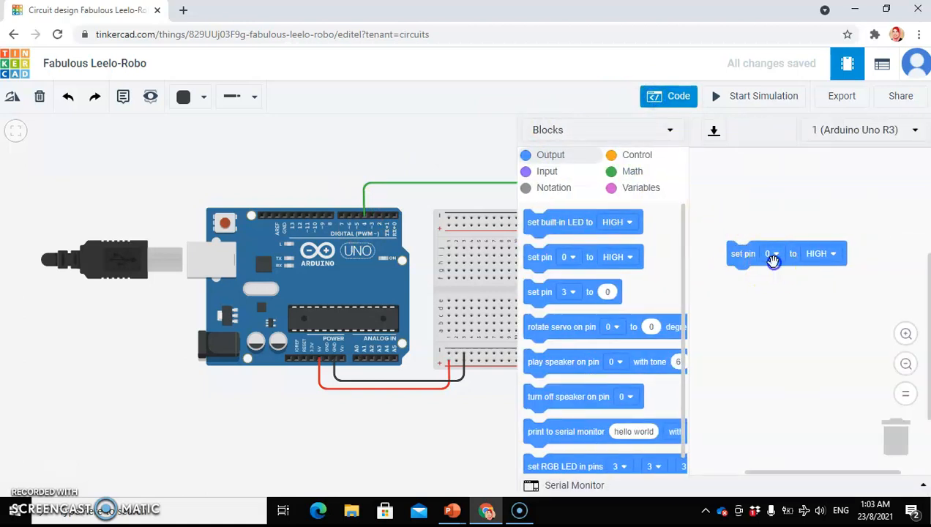
left_click(775, 254)
left_click(744, 356)
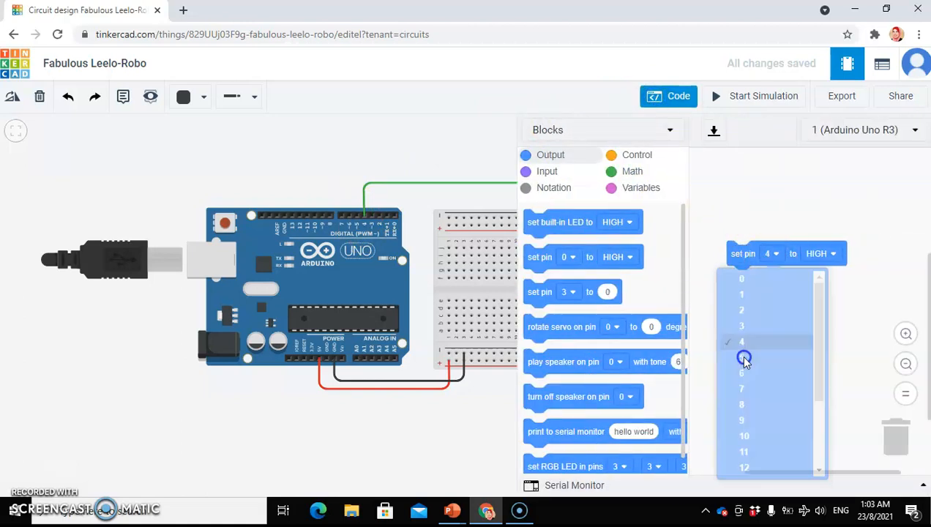
left_click(830, 254)
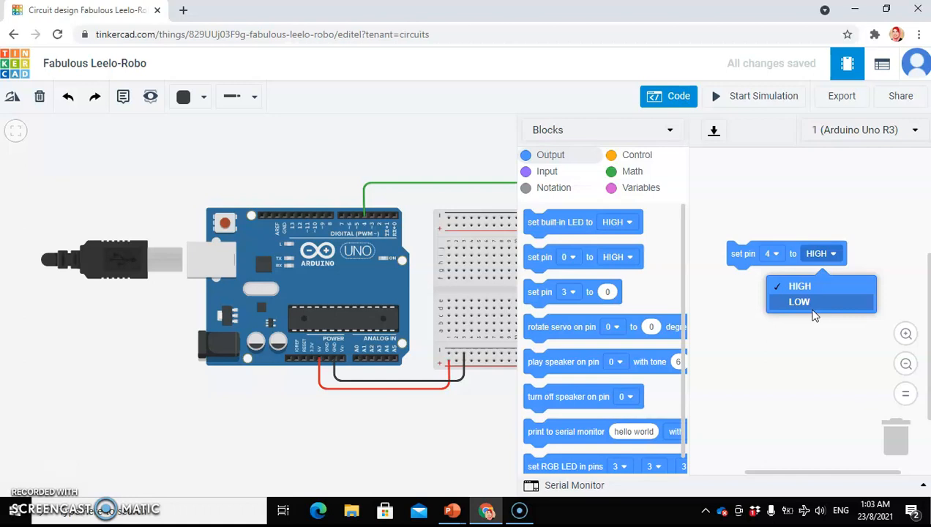
left_click(800, 286)
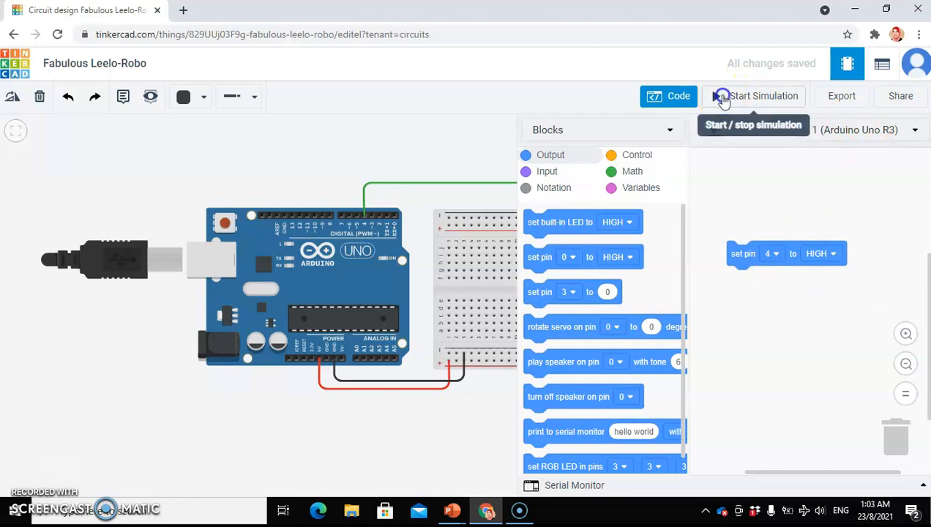
Run the simulation twice with the code editor hidden to check the green LED, stopping it after each run.
left_click(725, 98)
left_click(697, 95)
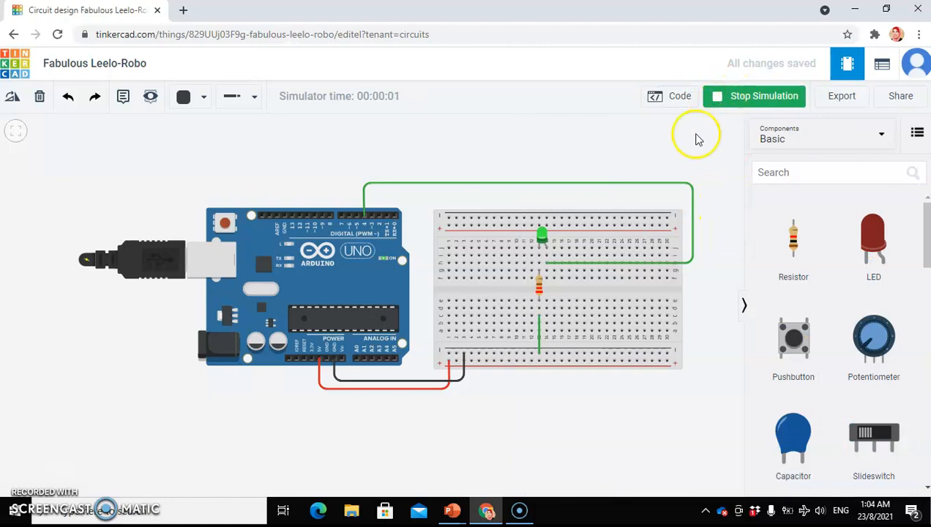
left_click(727, 99)
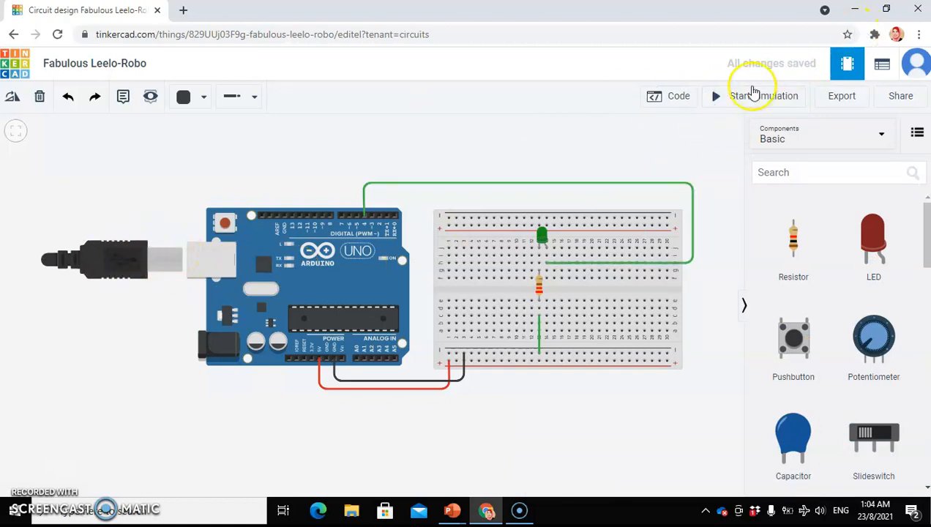
left_click(715, 101)
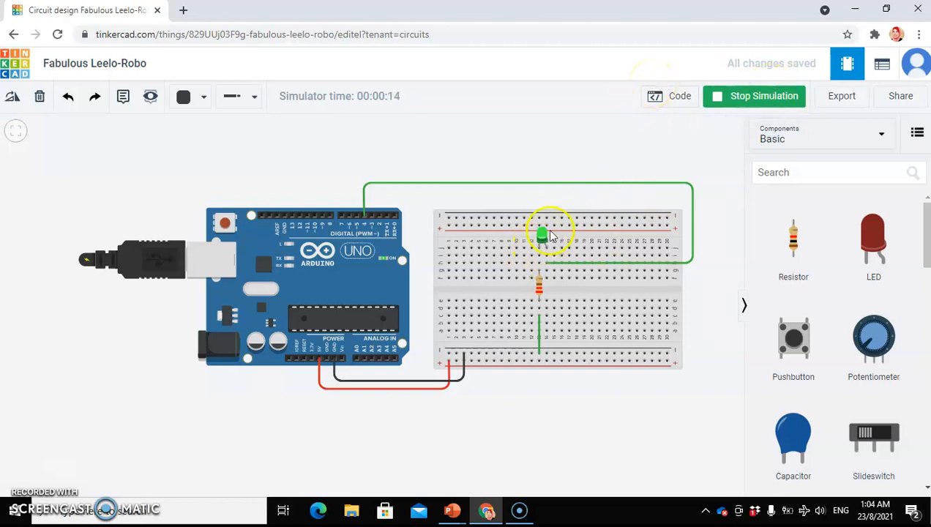
left_click(723, 106)
Reopen the code editor and attach a wait 1 secs control block beneath the set pin 4 block.
left_click(681, 104)
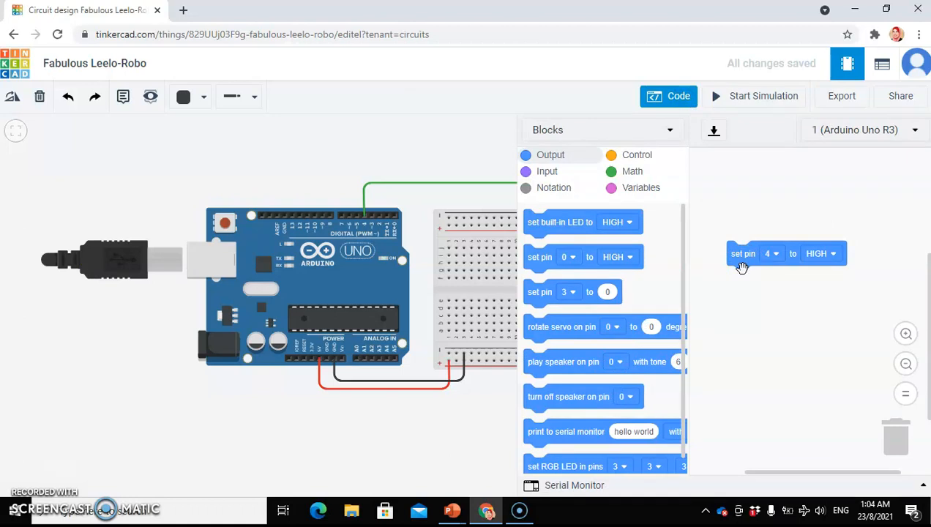
left_click(765, 262)
left_click(635, 158)
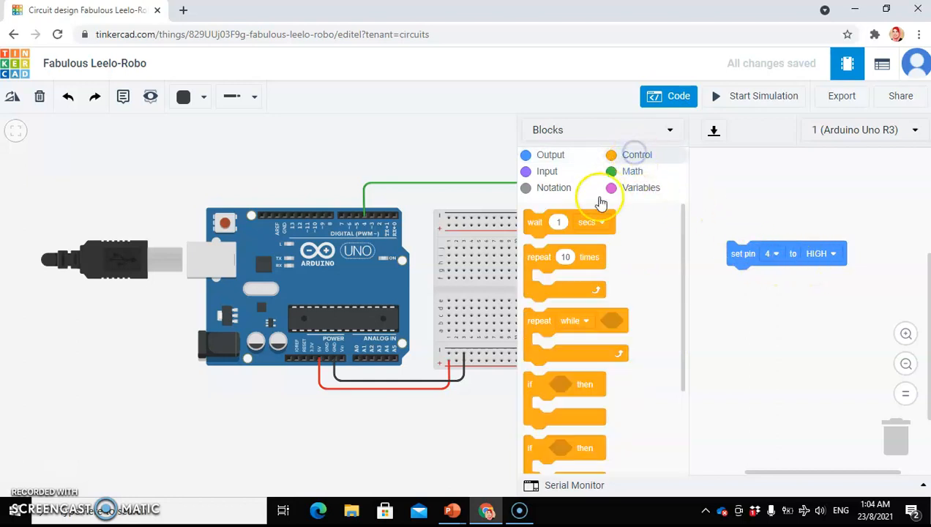
left_click_drag(535, 225, 740, 286)
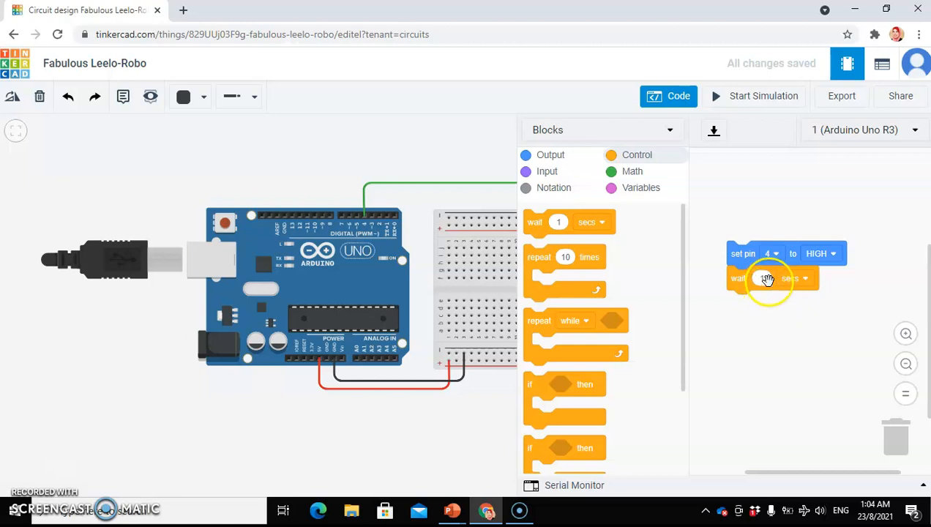
Attach a digital set pin output block beneath the wait block and set it to pin 4, LOW.
left_click(552, 155)
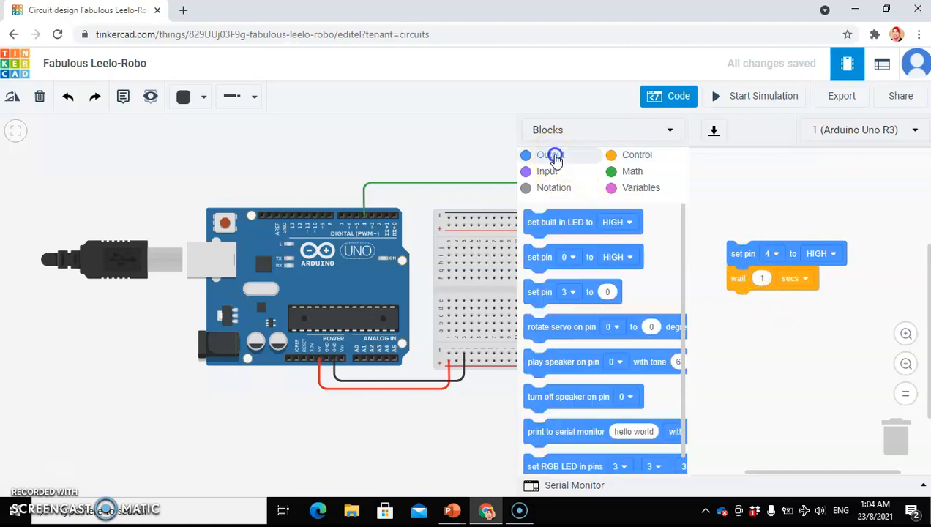
left_click_drag(547, 257, 743, 312)
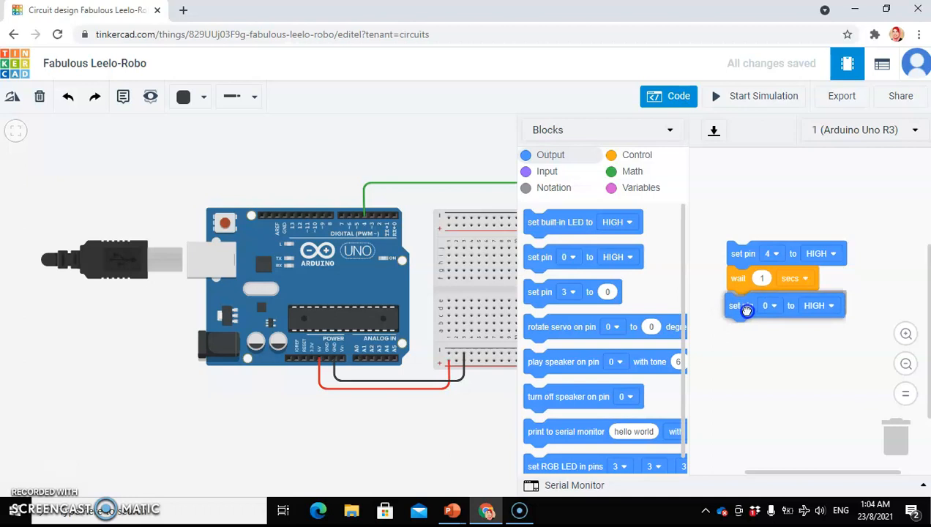
left_click(772, 303)
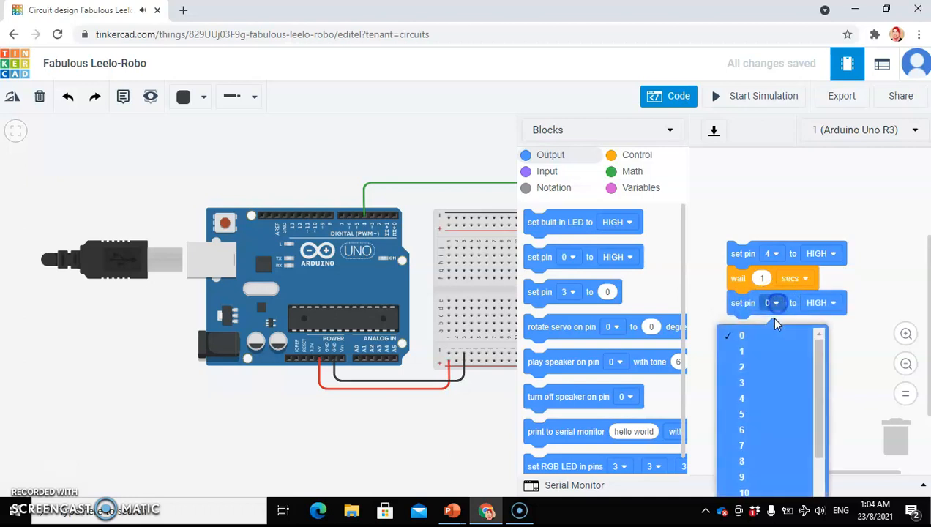
left_click(744, 397)
left_click(832, 306)
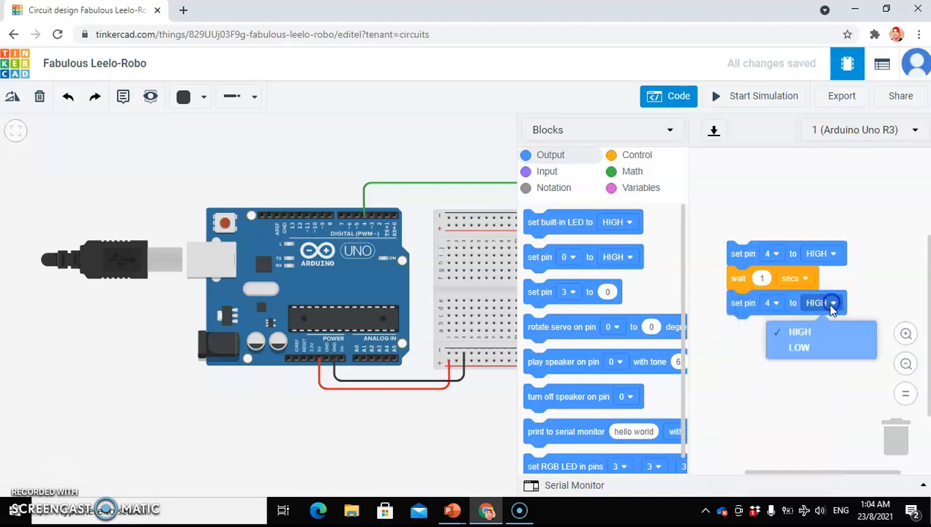
left_click(819, 355)
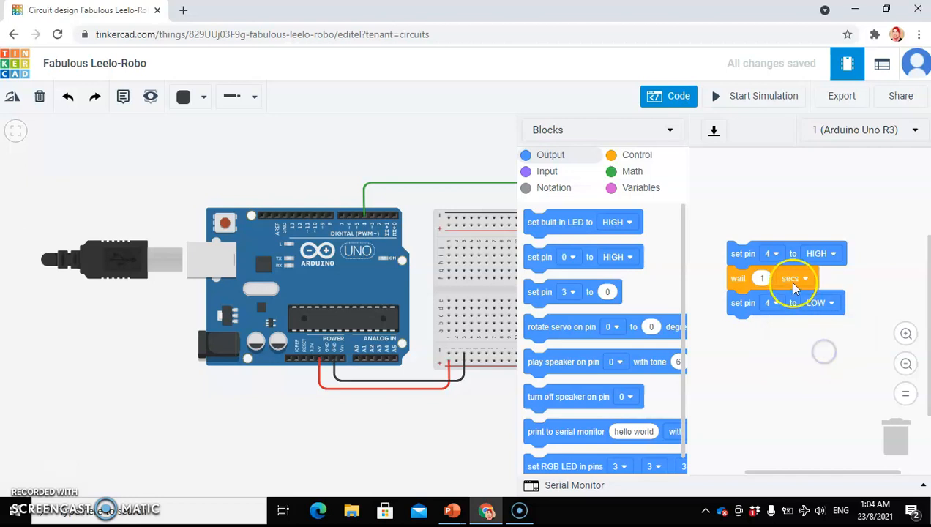
Attach another wait 1 secs block beneath the set pin 4 LOW block, keeping its unit as secs.
left_click(619, 155)
left_click_drag(532, 228, 736, 334)
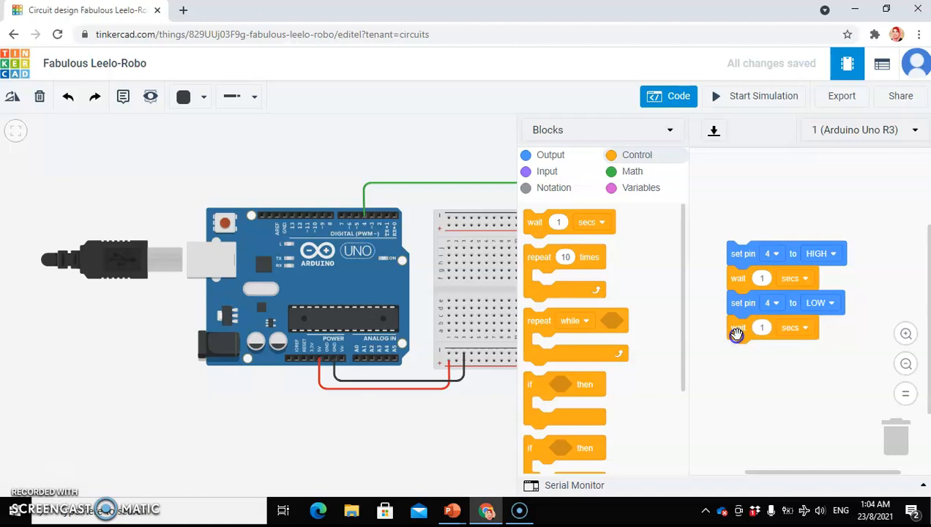
left_click(804, 328)
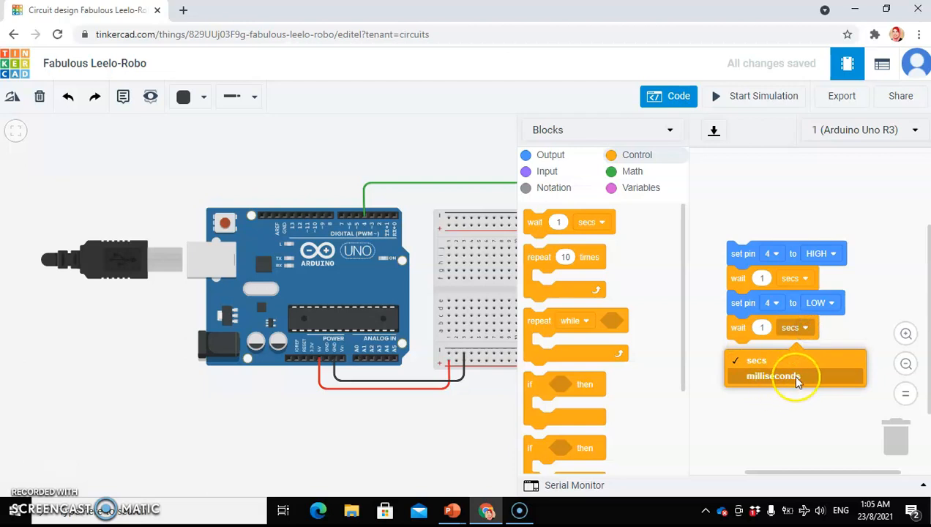
left_click(829, 330)
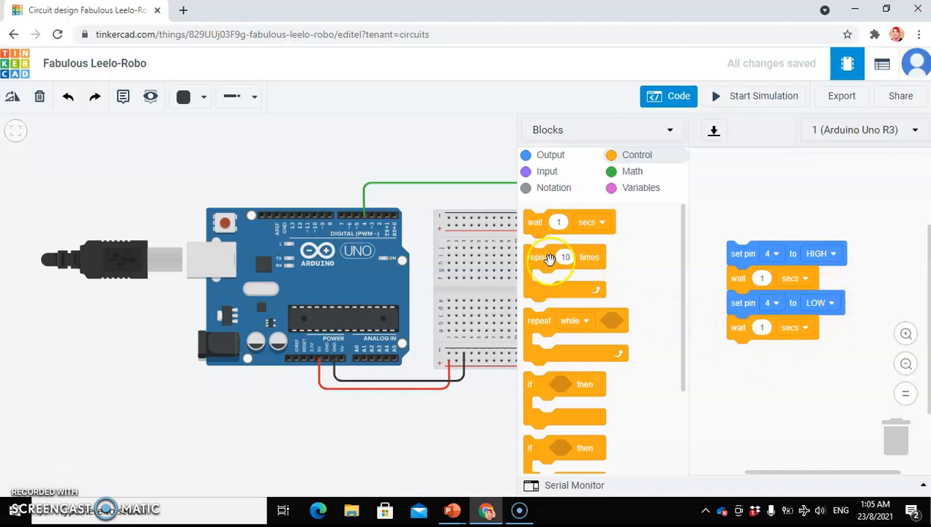
Wrap the whole pin 4 blink stack in a repeat 10 times block.
mouse_move(538, 262)
left_mouse_down()
mouse_move(644, 233)
mouse_move(752, 228)
mouse_move(731, 233)
left_mouse_up()
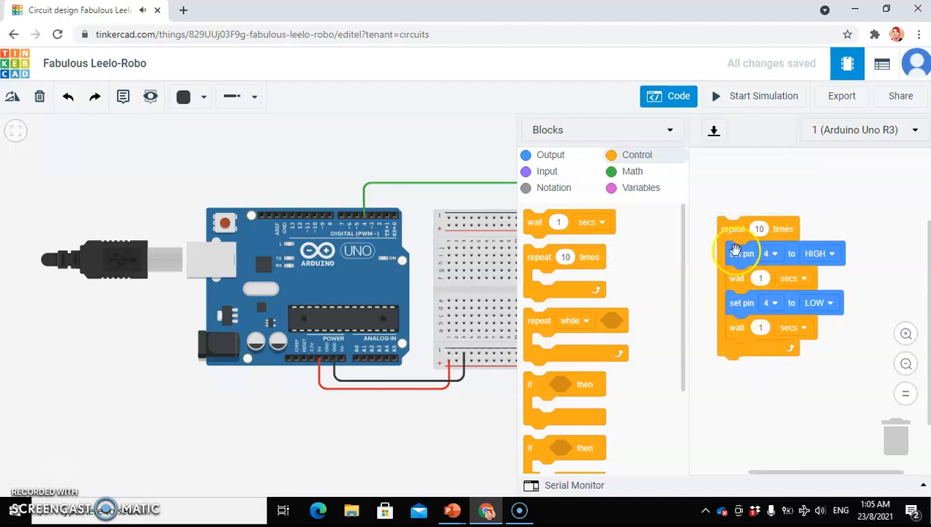
scroll(570, 357, "down", 3)
scroll(567, 446, "up", 3)
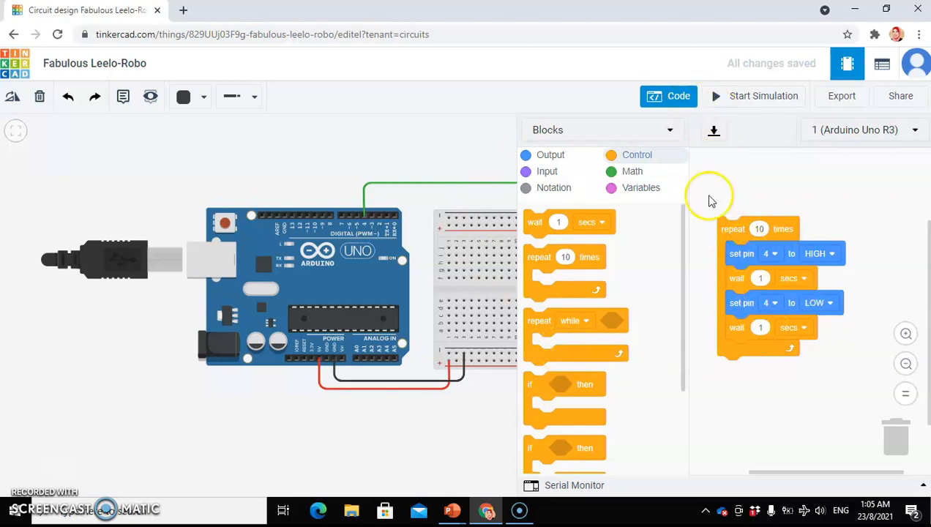
Hide the code editor and run the simulation to check the green LED's blinking, then stop it.
left_click(676, 100)
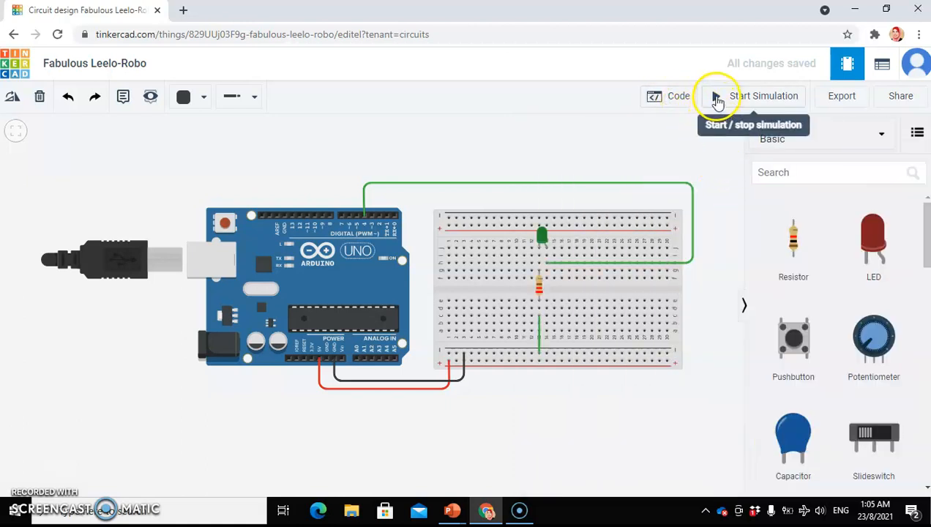
left_click(717, 103)
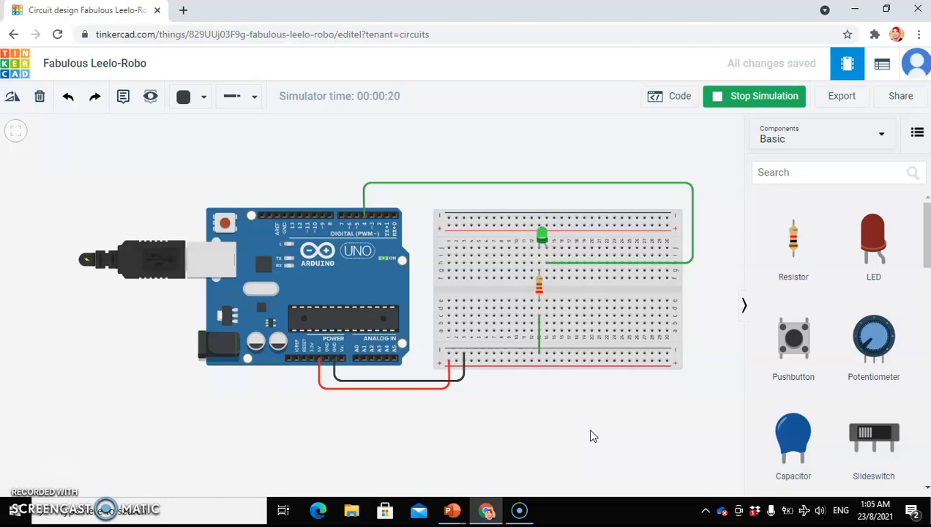
left_click(721, 102)
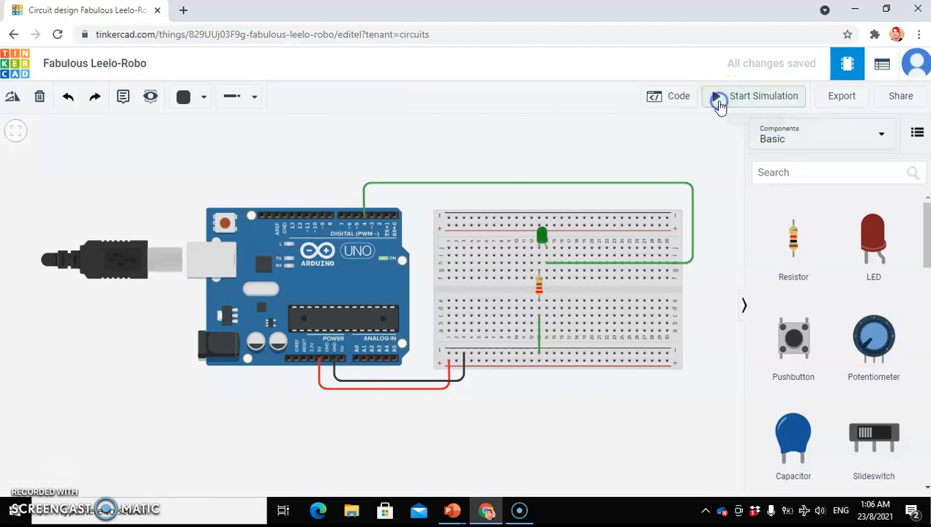
Place two red LEDs on the breadboard beside the green one and a resistor below each new LED's cathode.
left_click_drag(876, 253, 634, 231)
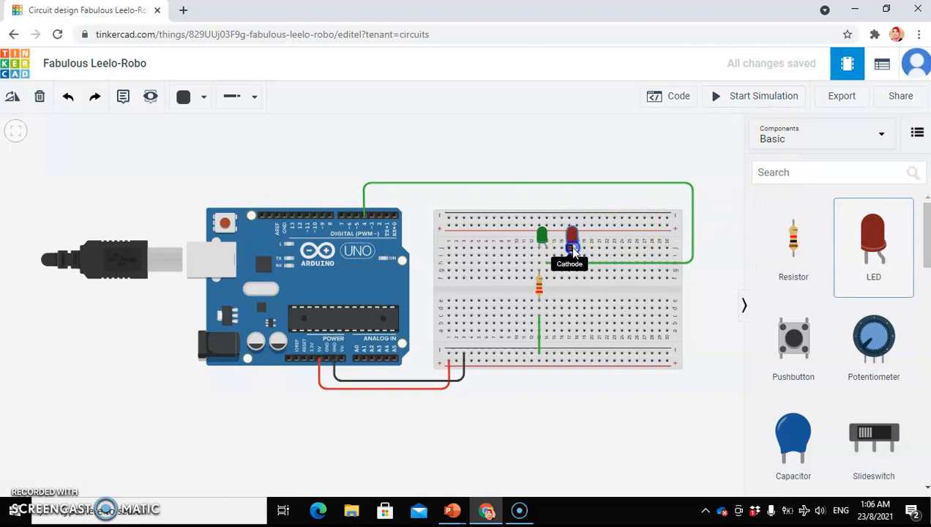
left_click_drag(863, 244, 601, 250)
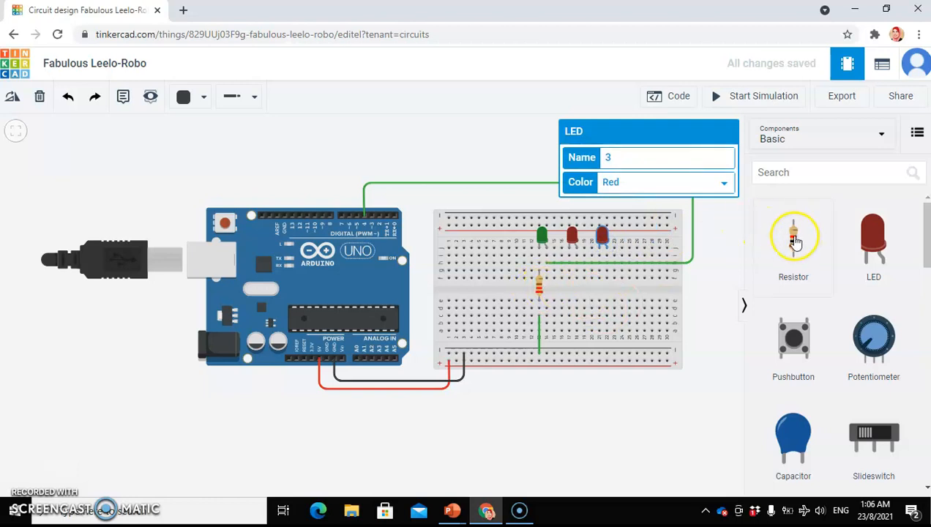
left_click_drag(792, 234, 635, 259)
left_click_drag(570, 283, 570, 283)
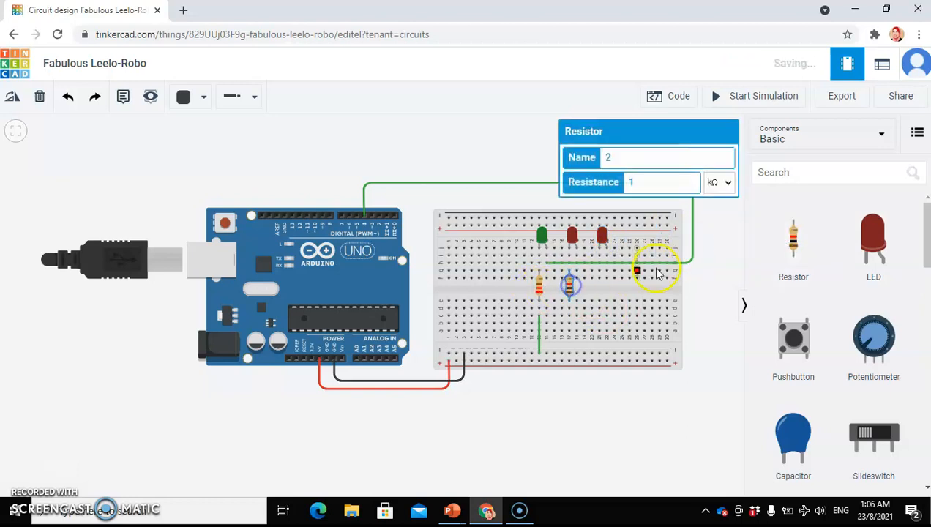
left_click_drag(790, 235, 598, 289)
Set the resistance of the middle LED's resistor to 220 Ω.
left_click(569, 291)
left_click(643, 178)
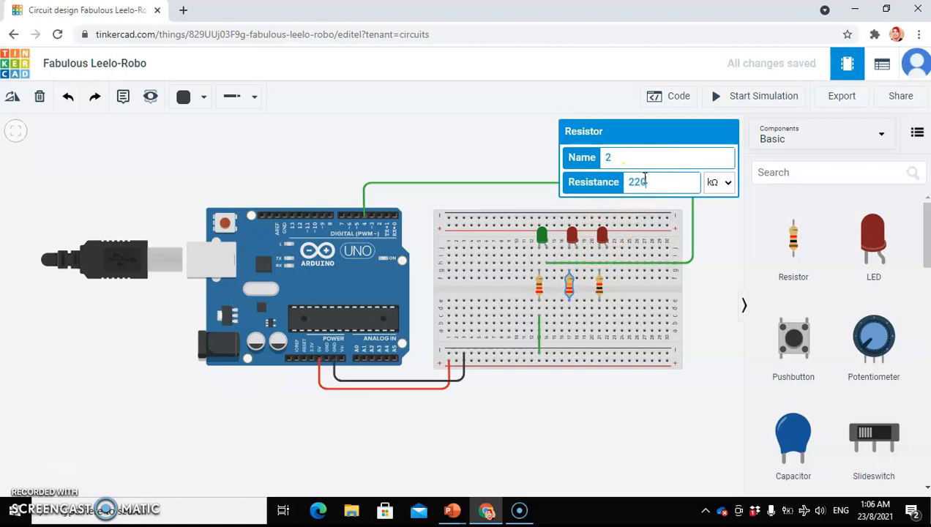
left_click(720, 183)
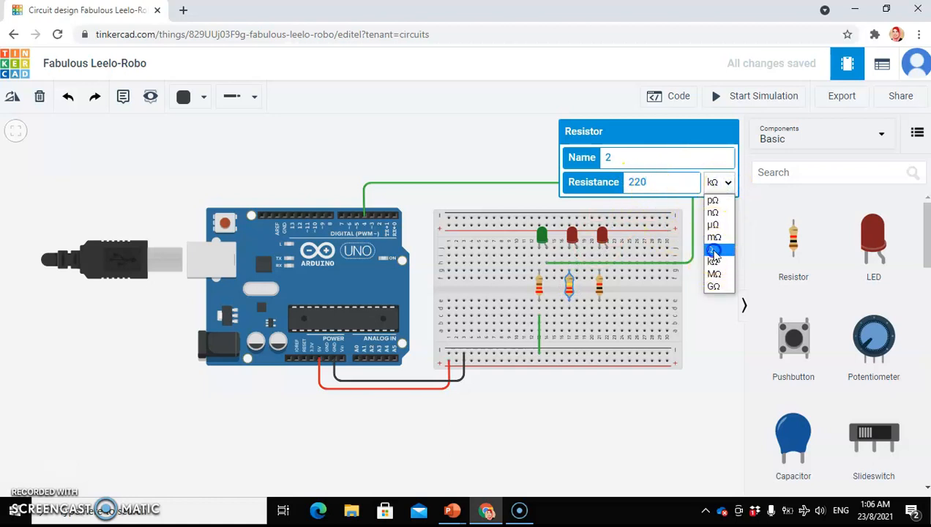
left_click(714, 251)
Set the resistance of the third LED's resistor to 220 Ω.
left_click(600, 289)
left_click(641, 182)
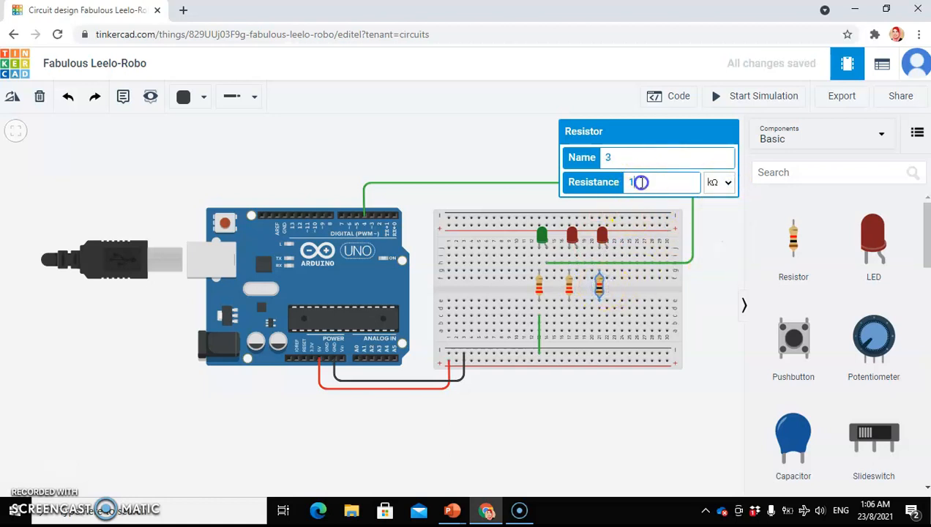
type("220")
left_click(724, 183)
left_click(713, 250)
left_click(708, 314)
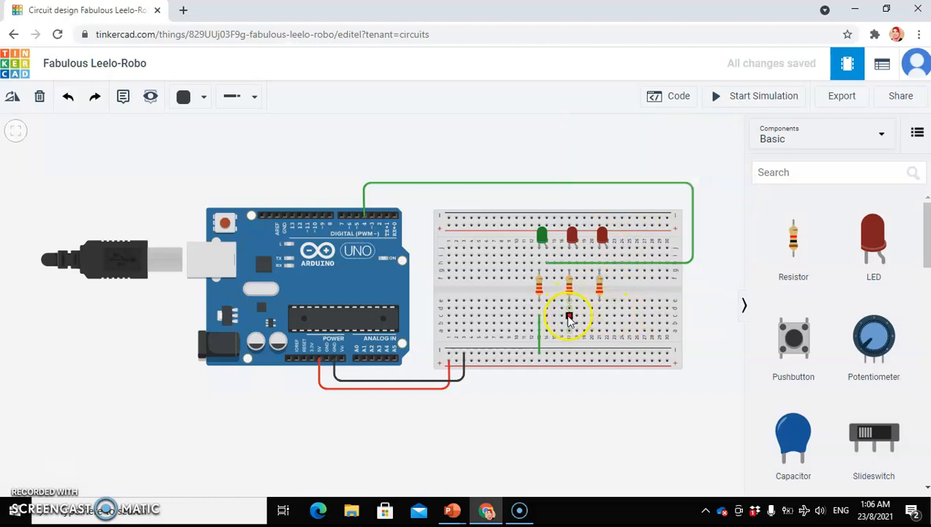
Wire the lower ends of both new resistors to the breadboard's lower negative rail.
left_click_drag(567, 342, 571, 354)
left_click(599, 310)
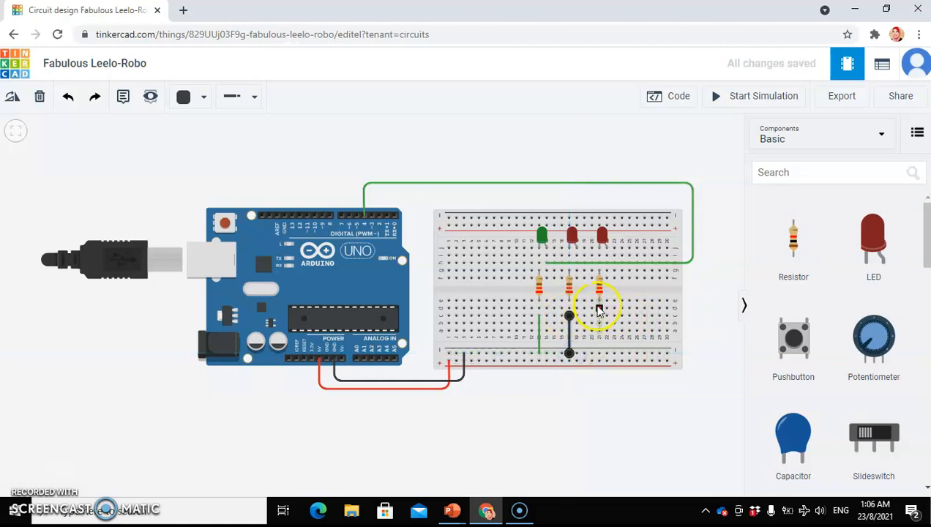
left_click_drag(600, 320, 600, 356)
left_click(607, 393)
left_click(622, 354)
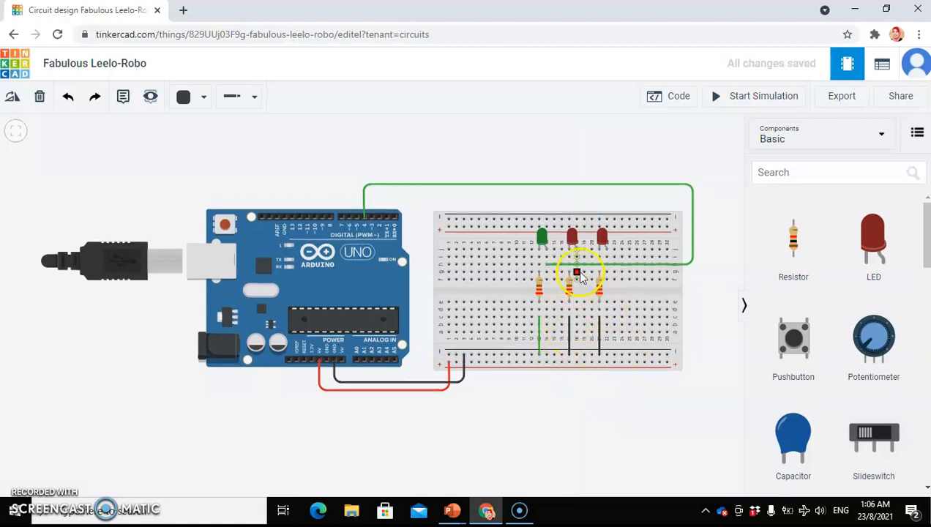
Wire the middle LED's anode column to Arduino digital pin 5, routing it outside the green wire with straightened corners.
left_click_drag(576, 261, 707, 265)
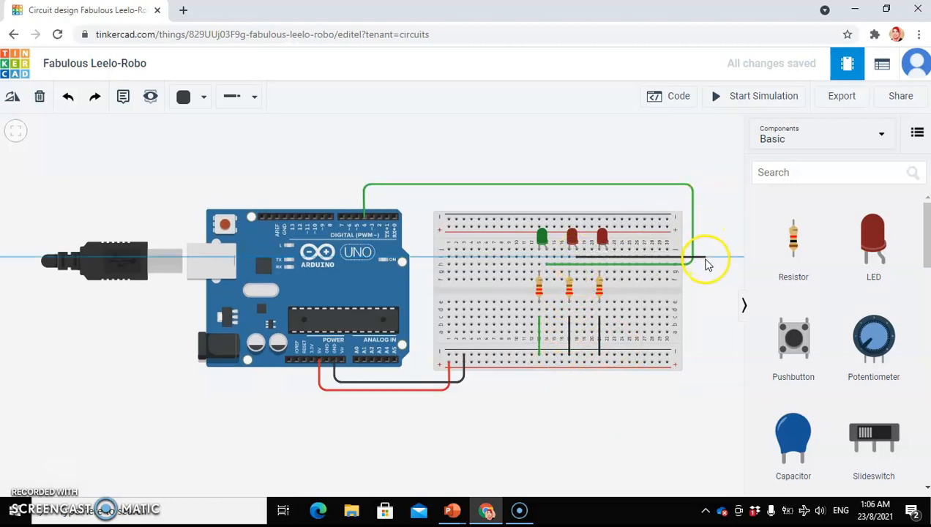
left_click(705, 258)
left_click(705, 161)
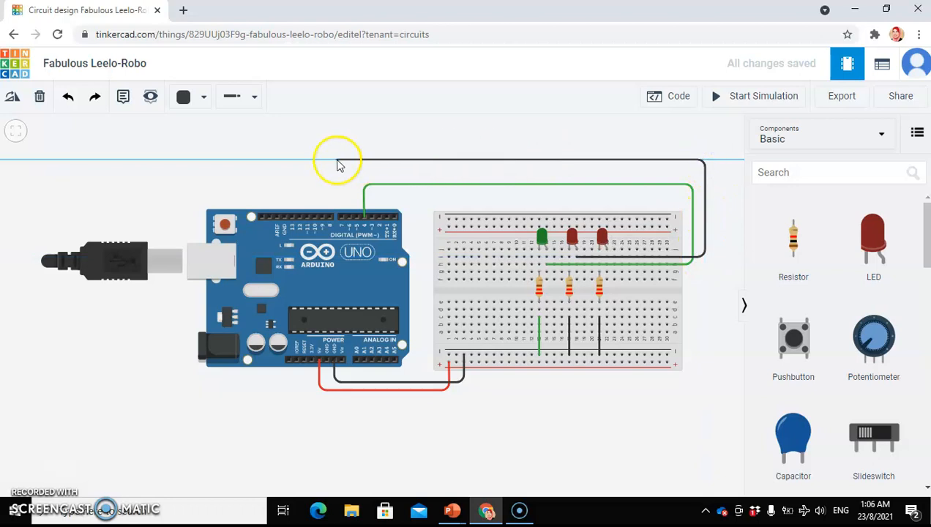
left_click(355, 160)
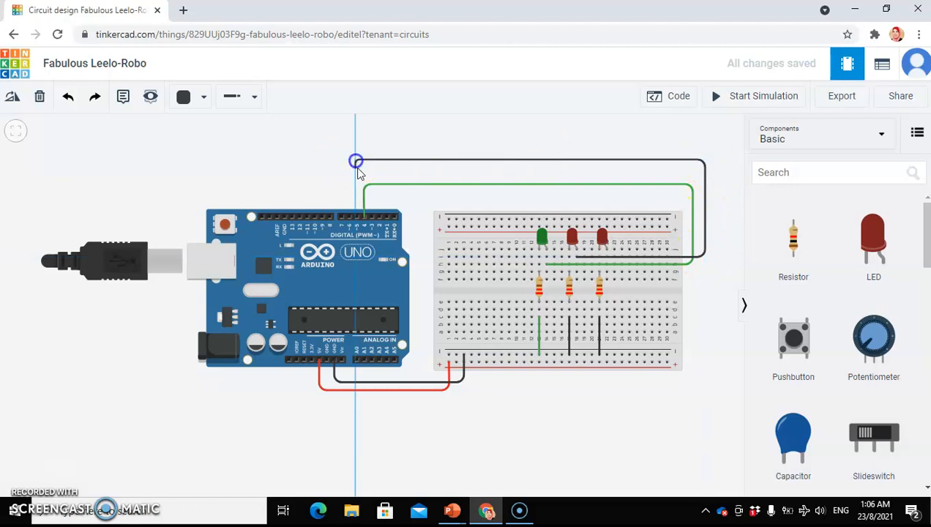
left_click(356, 218)
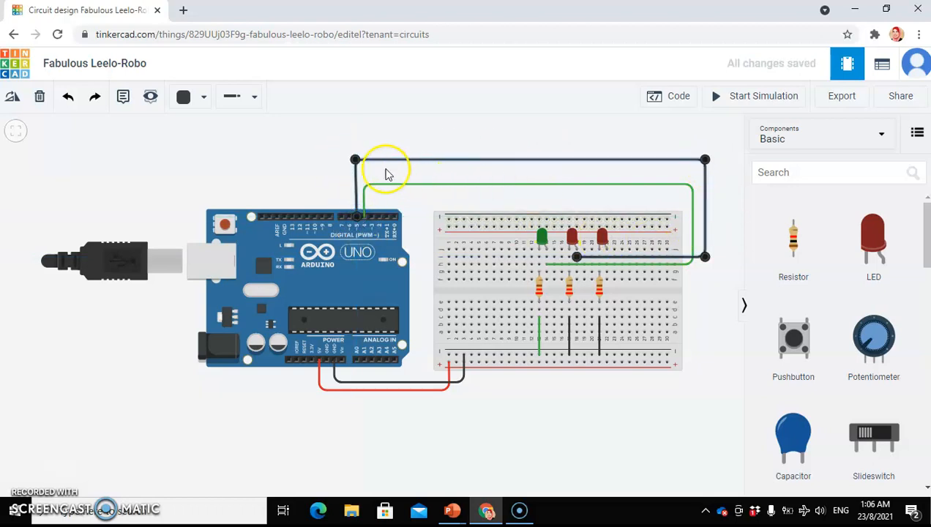
left_click(356, 158)
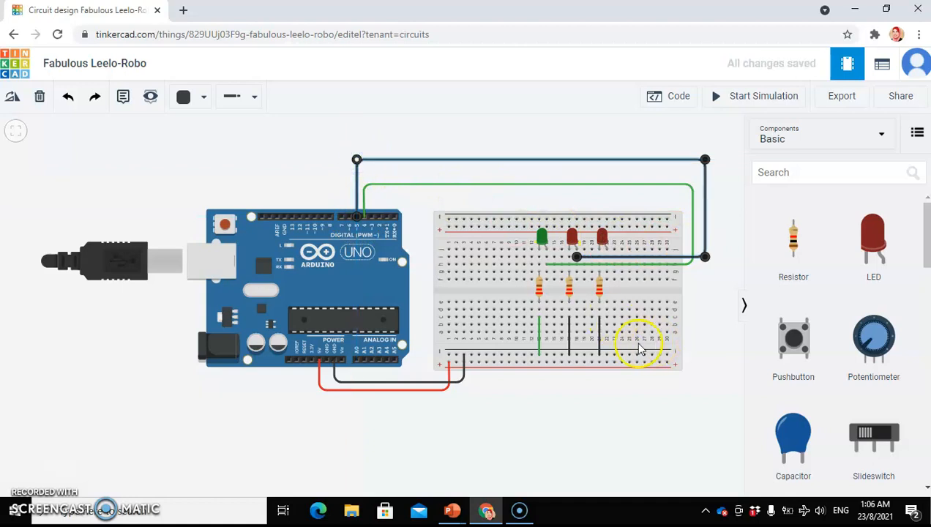
Wire the third LED's anode column to Arduino digital pin 6, routing it outside the pin 5 wire and adjusting its corner.
left_click_drag(609, 264, 623, 261)
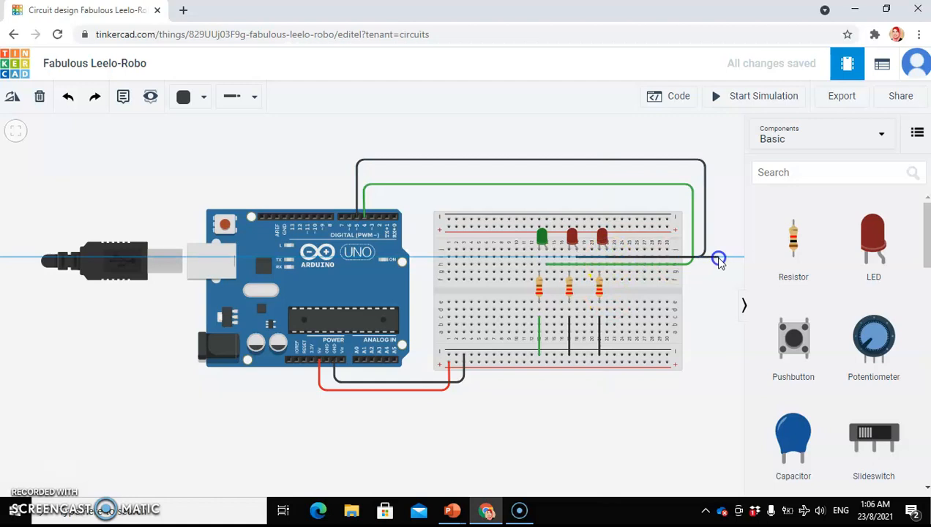
mouse_move(719, 260)
left_mouse_down()
mouse_move(723, 197)
mouse_move(728, 272)
mouse_move(730, 257)
left_mouse_up()
left_click(731, 140)
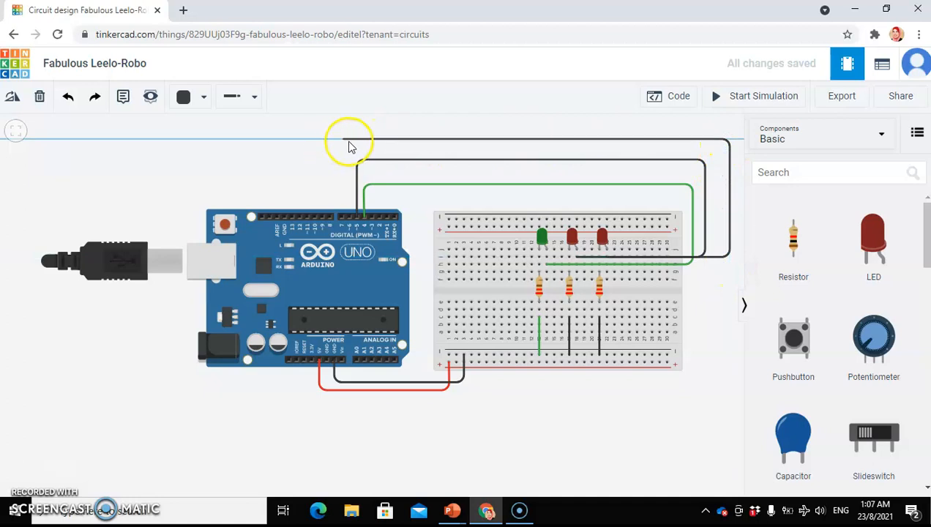
left_click(351, 141)
left_click(352, 216)
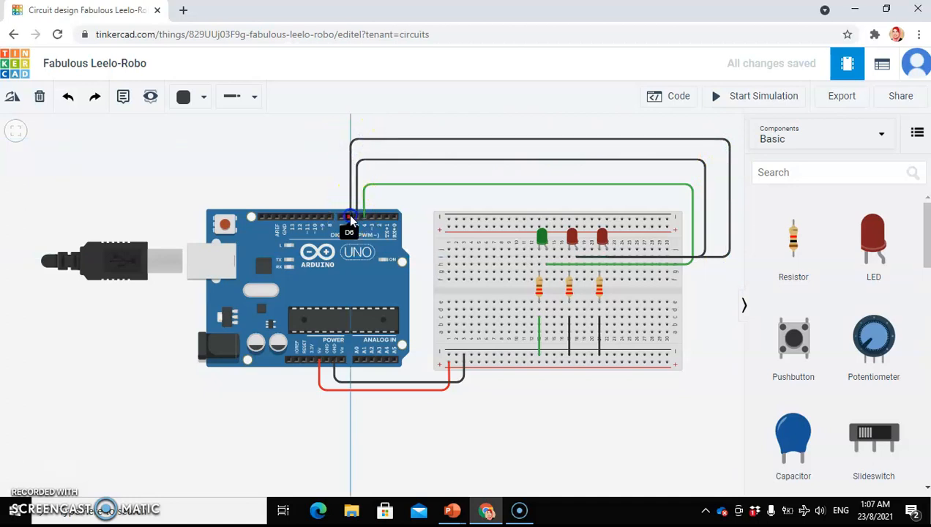
left_click_drag(349, 138, 349, 141)
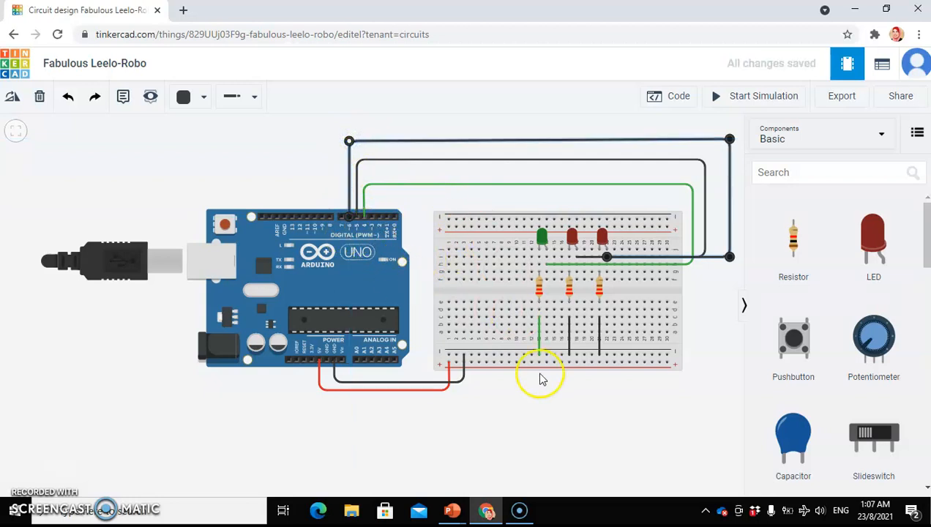
left_click(598, 411)
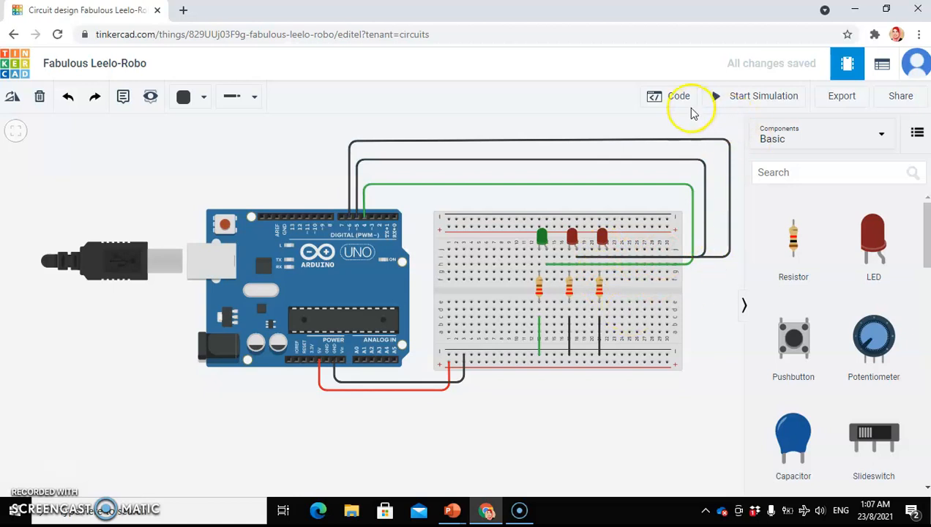
In the block code, add two set-pin blocks for pins 5 and 6 below the pin 4 HIGH block in the repeat loop.
left_click(670, 96)
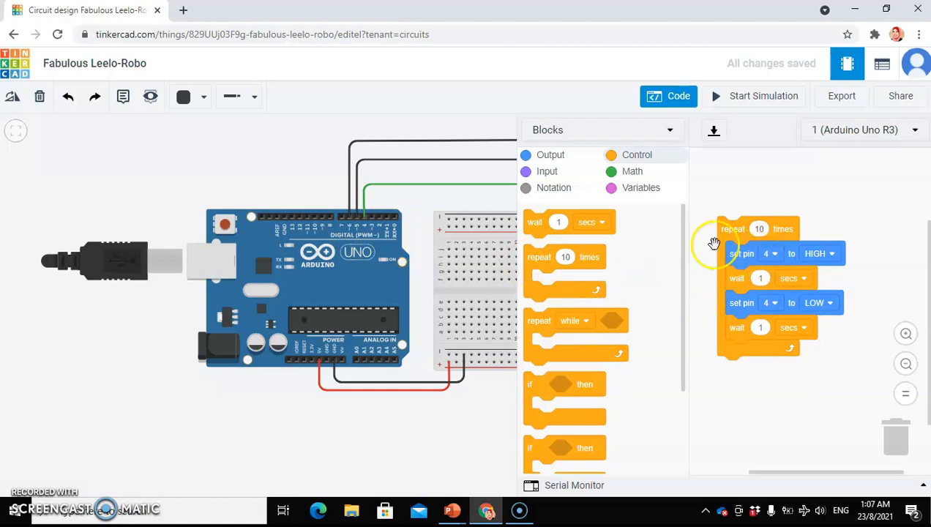
left_click(547, 154)
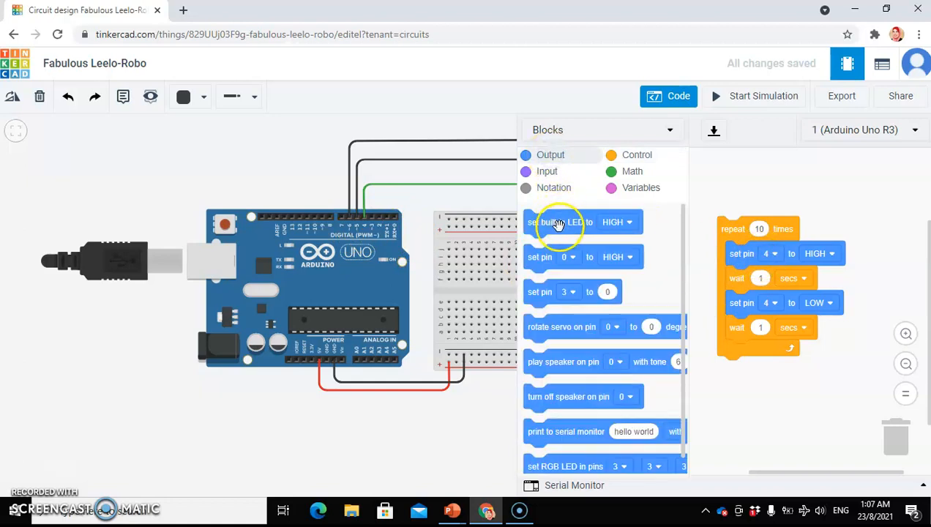
left_click_drag(540, 260, 744, 284)
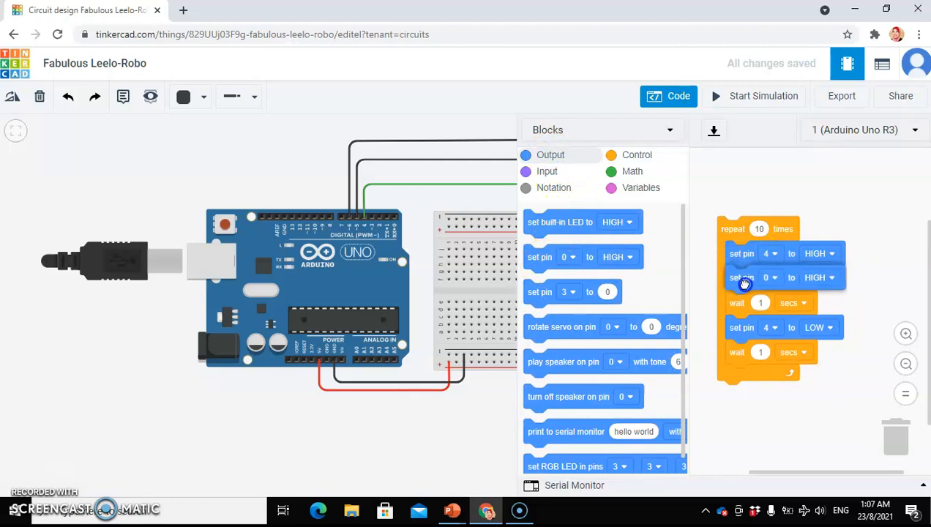
left_click_drag(536, 255, 740, 302)
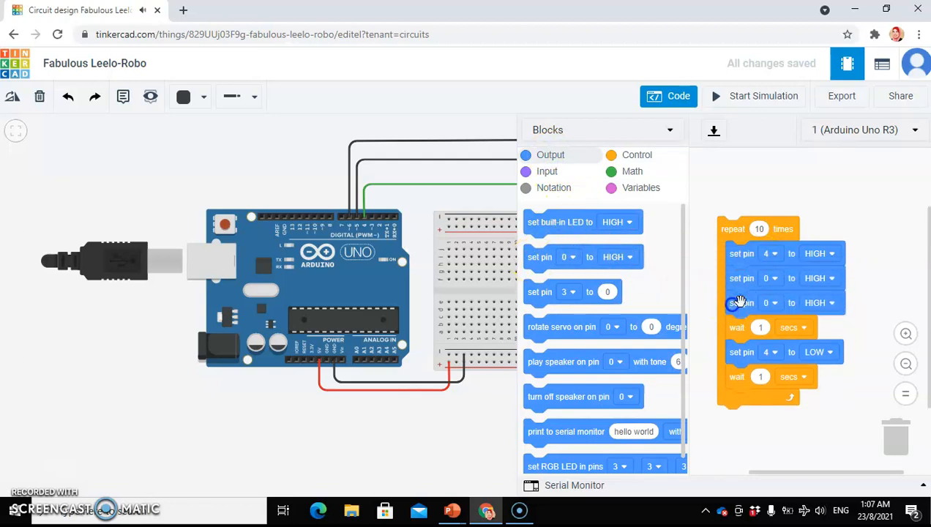
left_click(772, 279)
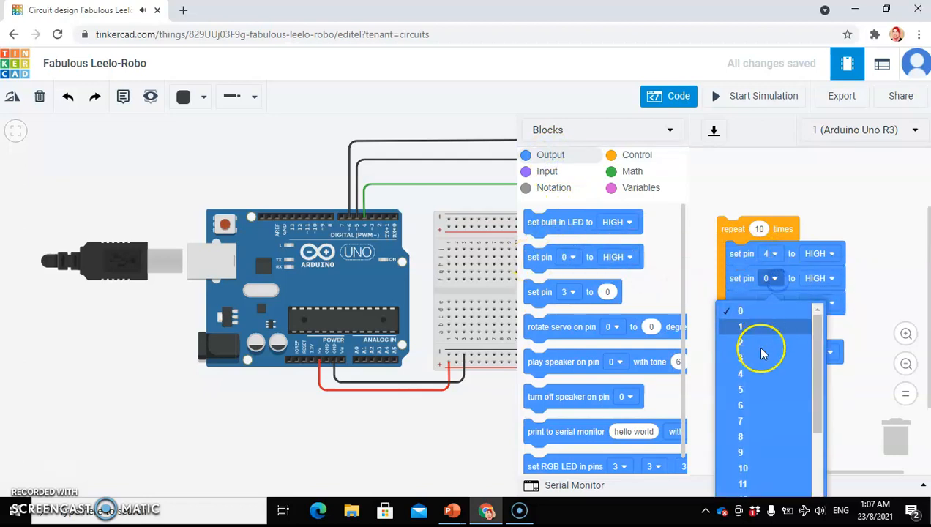
left_click(741, 392)
left_click(778, 306)
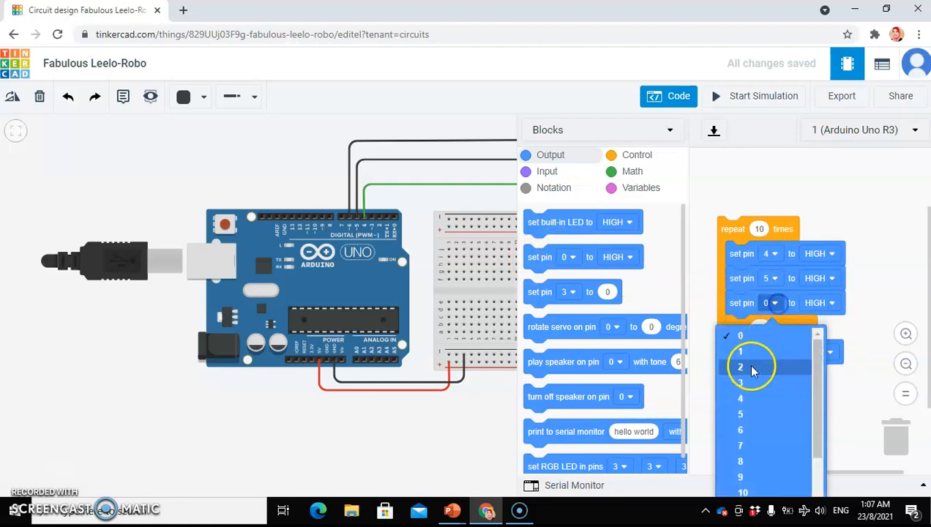
left_click(739, 430)
Set the new pin 5 and pin 6 blocks before the first wait to LOW.
left_click(831, 278)
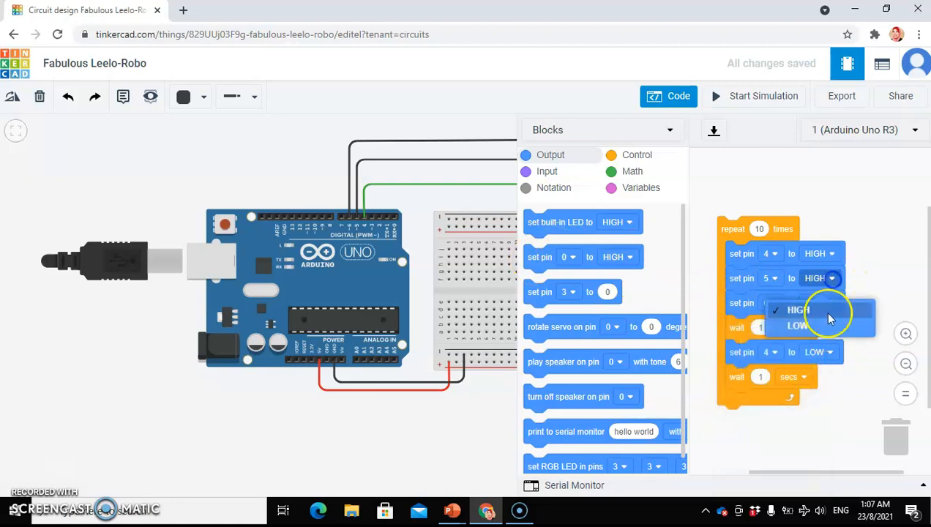
left_click(814, 327)
left_click(833, 308)
left_click(805, 350)
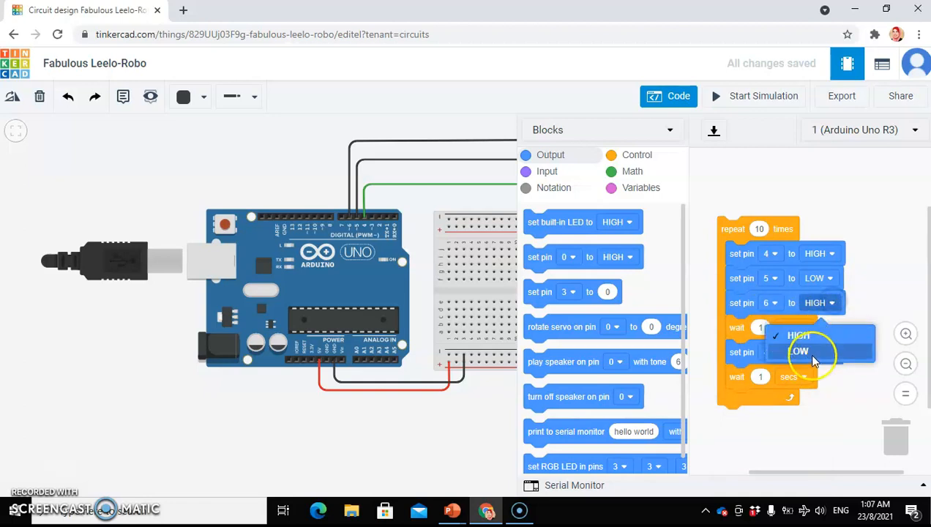
Below the pin 4 LOW block, add blocks setting pin 5 to HIGH and pin 6 to LOW.
scroll(873, 306, "down", 1)
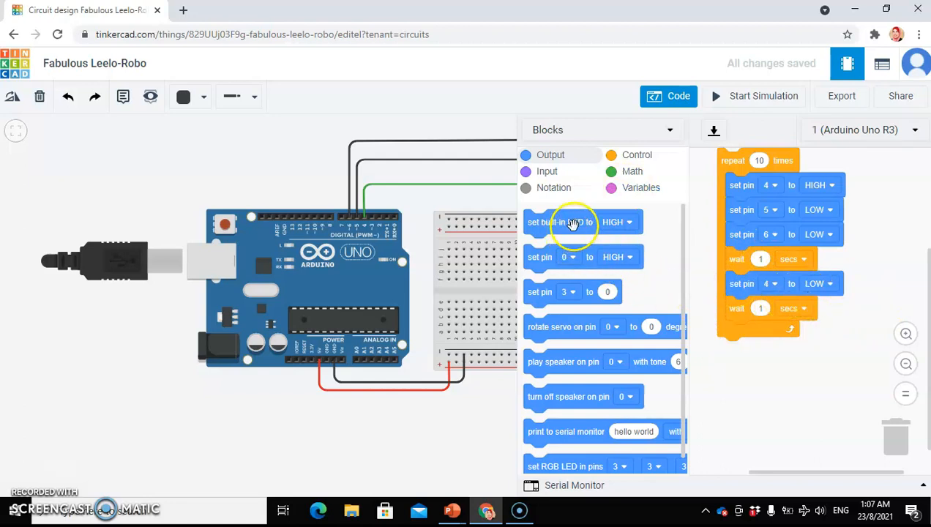
left_click_drag(538, 260, 729, 312)
left_click_drag(545, 260, 734, 336)
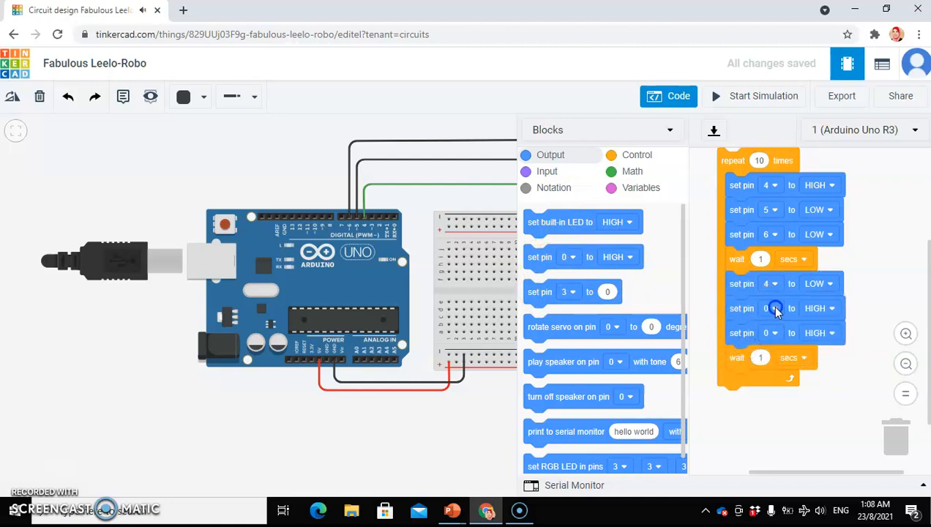
left_click(774, 309)
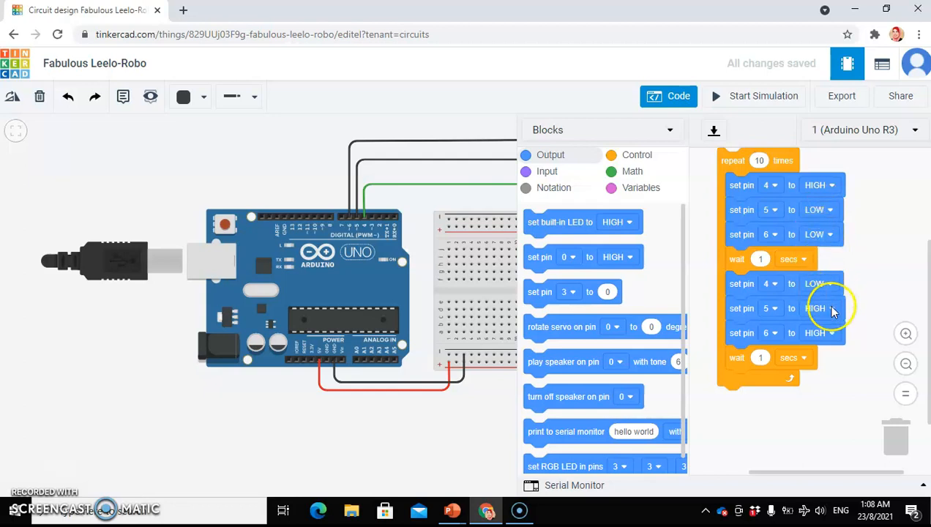
left_click(832, 333)
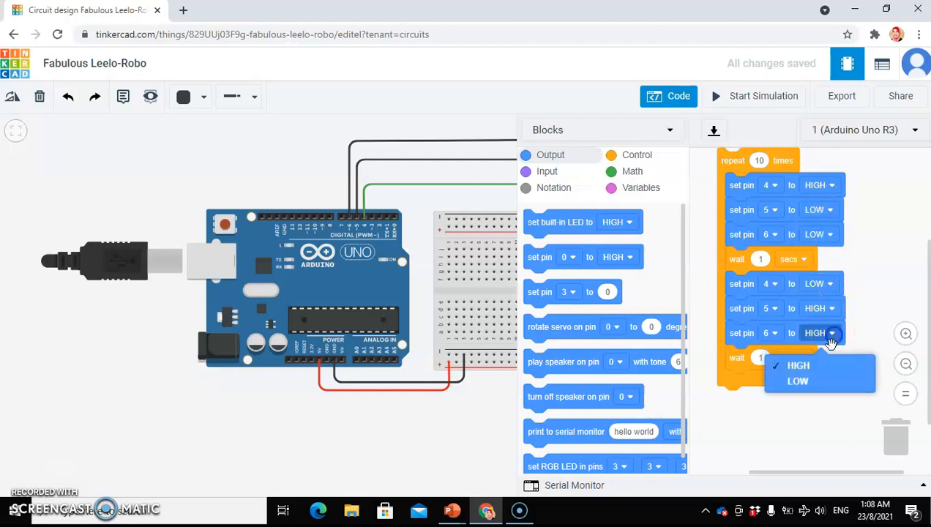
left_click(814, 381)
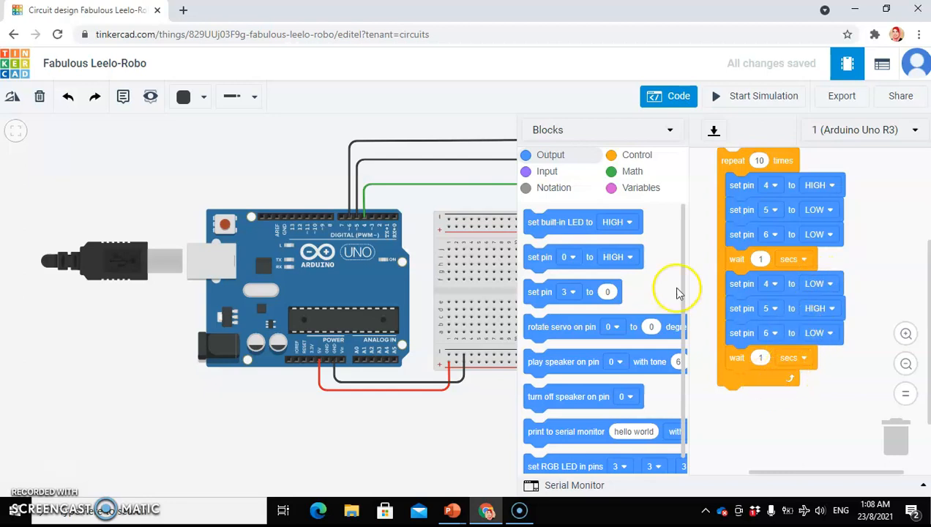
Add three set-pin blocks for pins 4, 5 and 6 after the second wait in the repeat loop.
left_click_drag(530, 261, 745, 388)
left_click_drag(535, 259, 745, 408)
left_click_drag(535, 260, 741, 444)
left_click(773, 382)
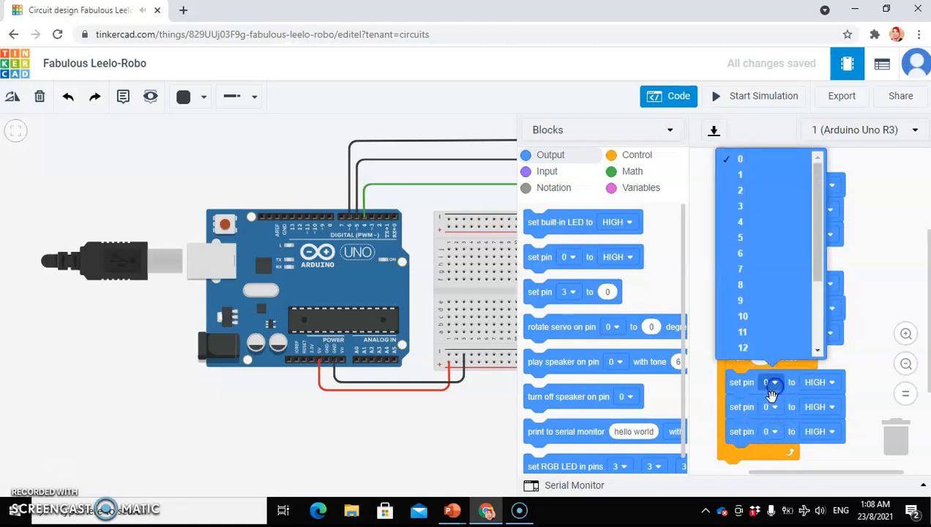
left_click(741, 221)
left_click(774, 407)
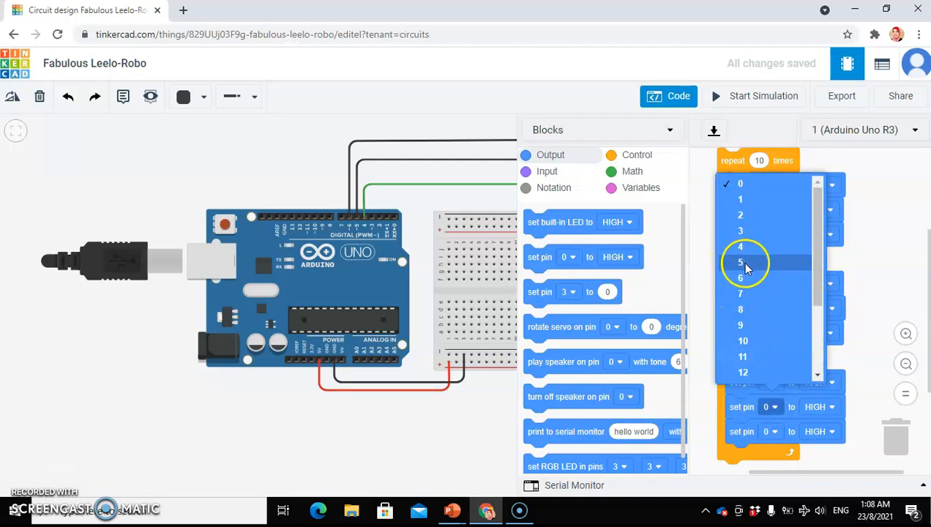
left_click(741, 261)
left_click(774, 432)
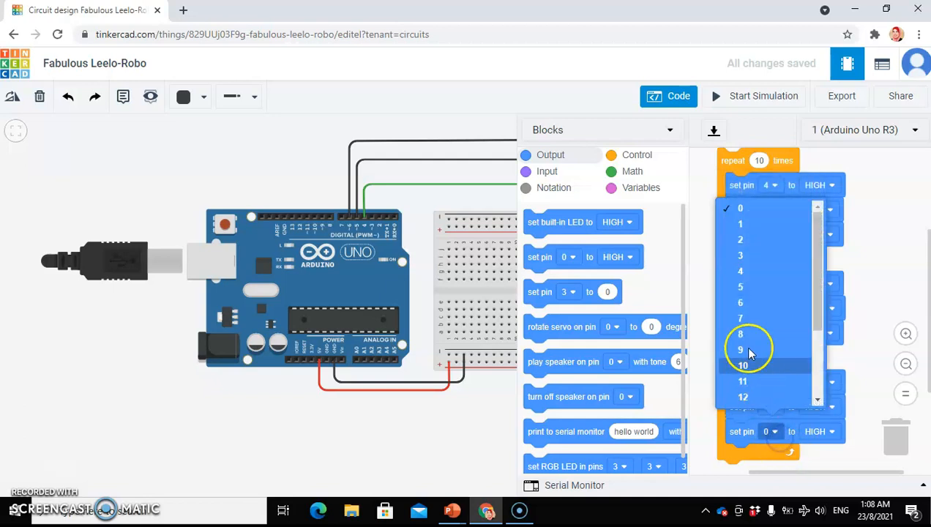
left_click(747, 304)
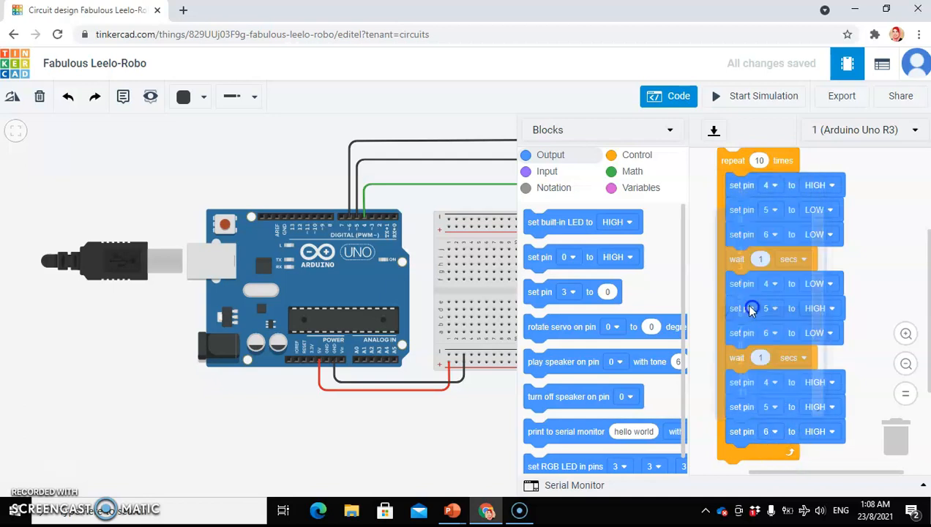
Set the pin 4 and pin 5 blocks after the second wait to LOW.
left_click(833, 407)
left_click(797, 454)
left_click(831, 382)
left_click(817, 431)
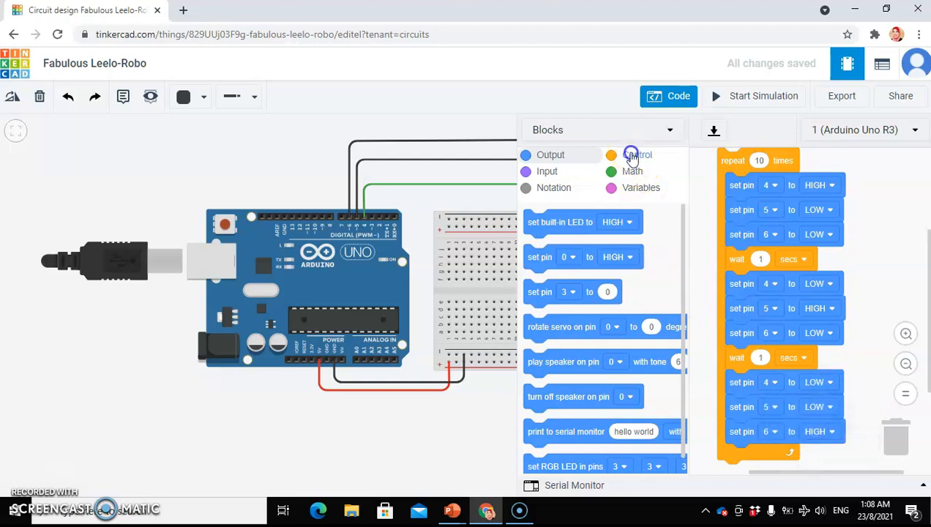
Append a 1-second wait at the end of the repeat loop and start the circuit simulation.
left_click(631, 157)
left_click_drag(534, 223, 738, 461)
left_click(677, 98)
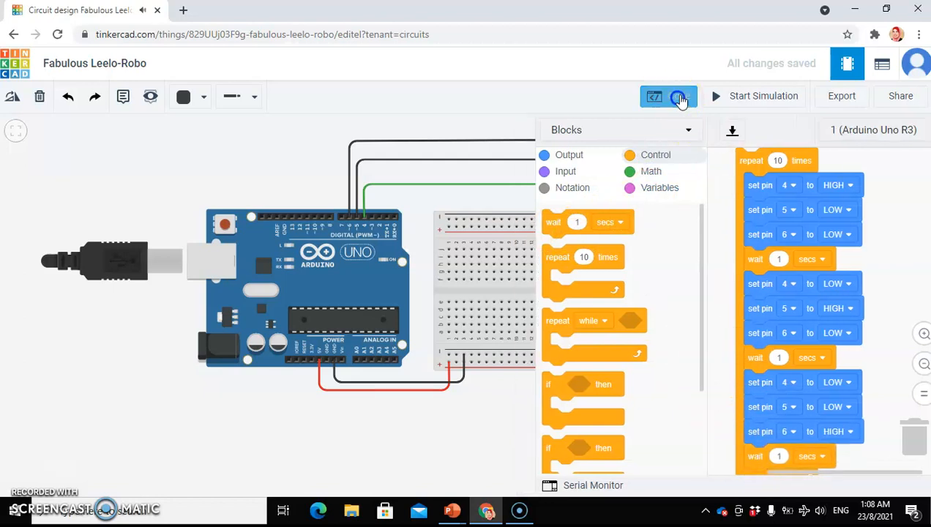
left_click(716, 96)
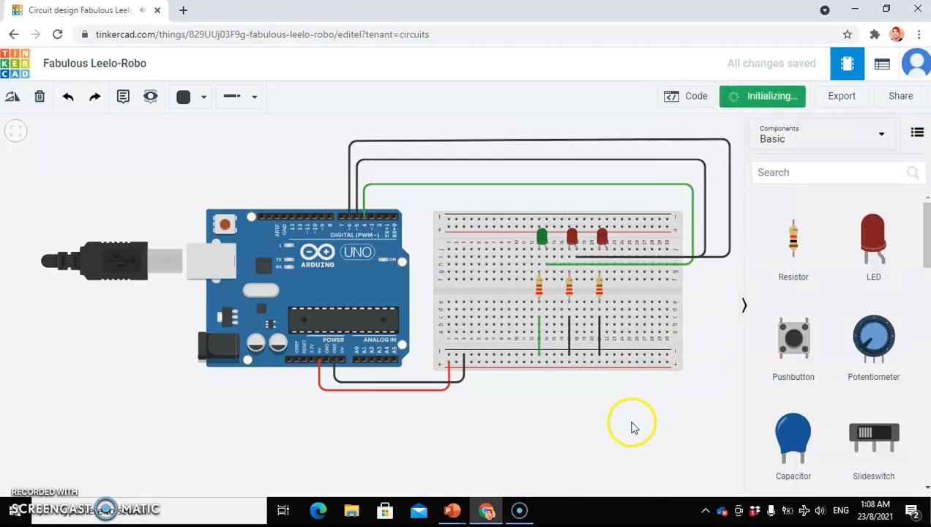